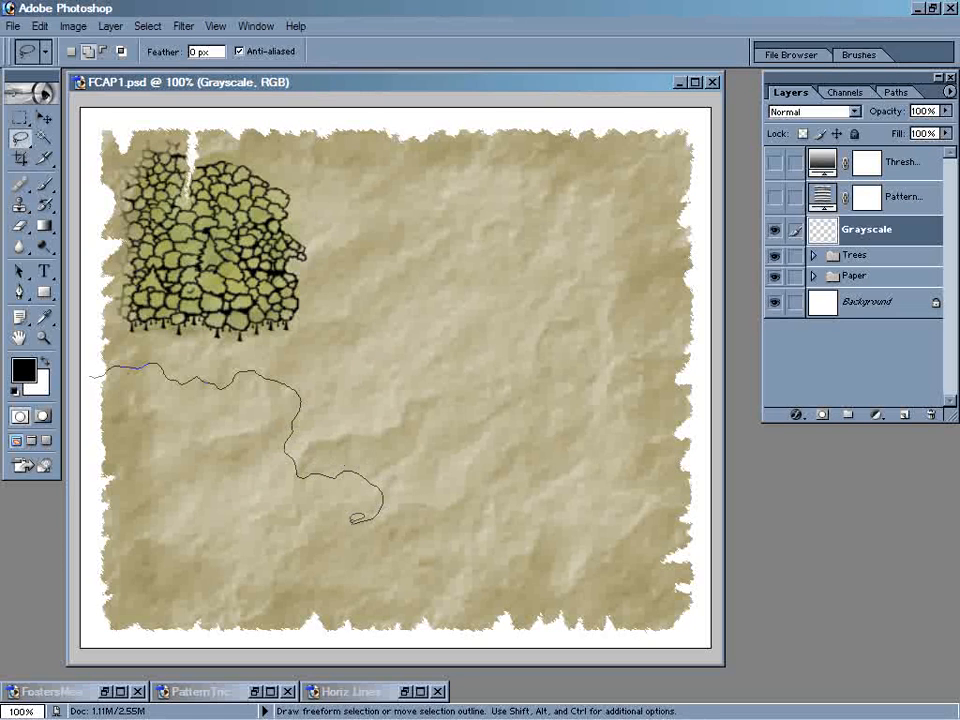
Outline an irregular coastline area over the map's lower-left corner, fill it with white on the Grayscale layer, and deselect.
mouse_move(346, 545)
left_mouse_down()
mouse_move(362, 611)
mouse_move(131, 650)
mouse_move(84, 644)
left_mouse_up()
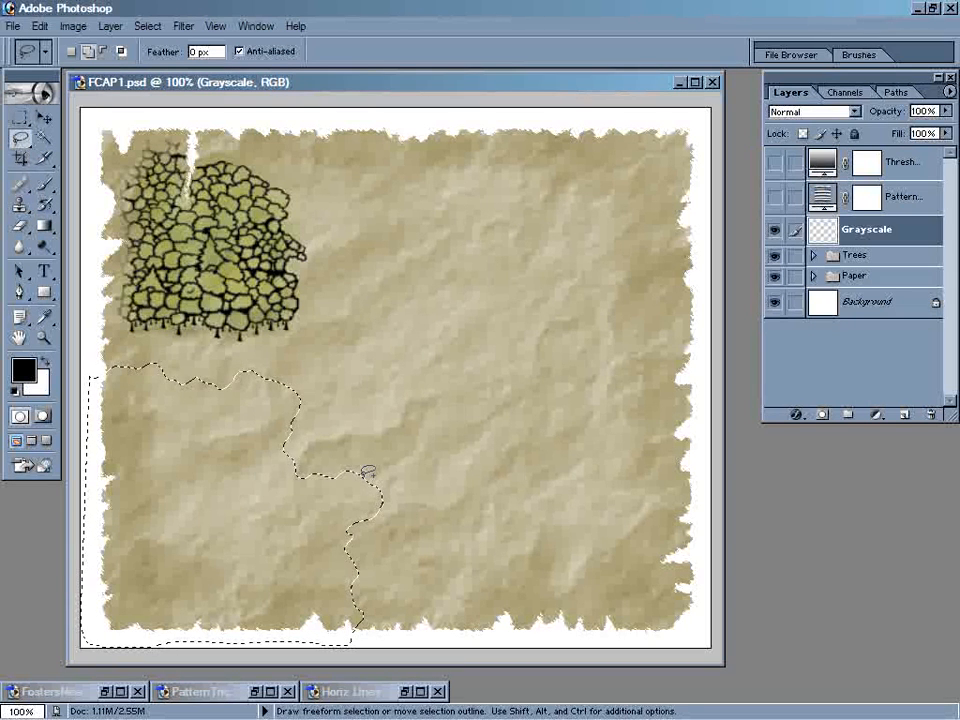
key("ctrl")
key("ctrl+BackSpace")
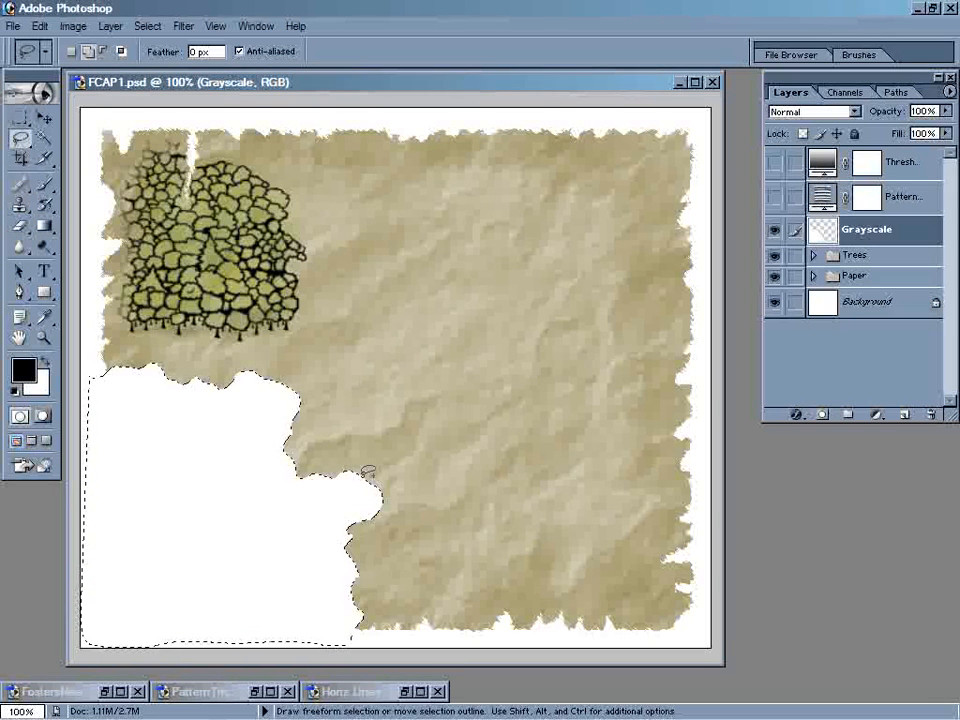
key("ctrl")
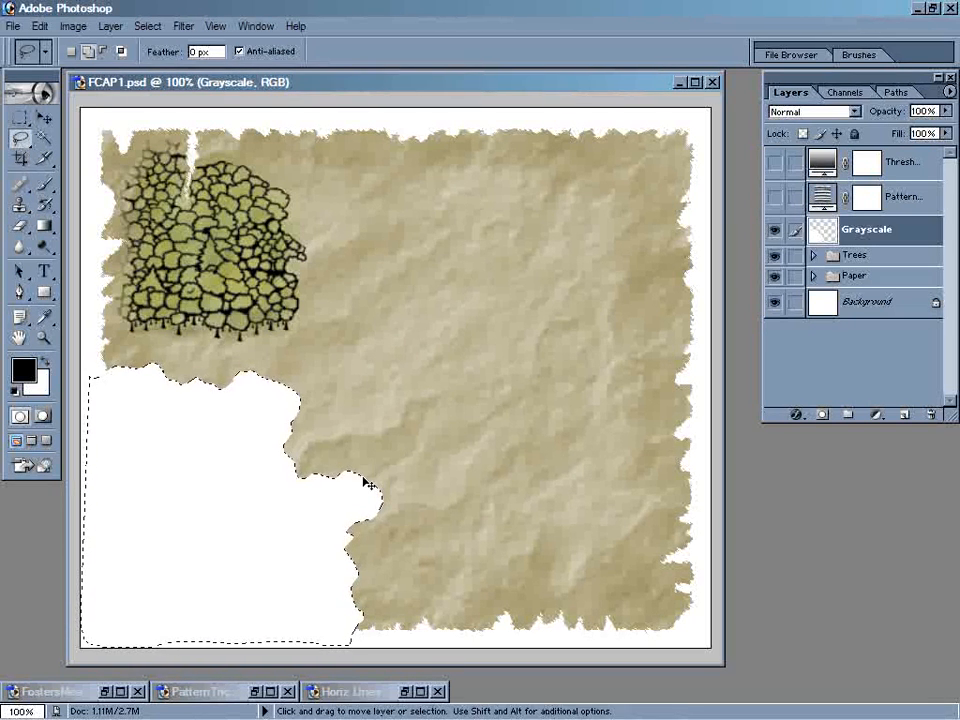
key("ctrl+d")
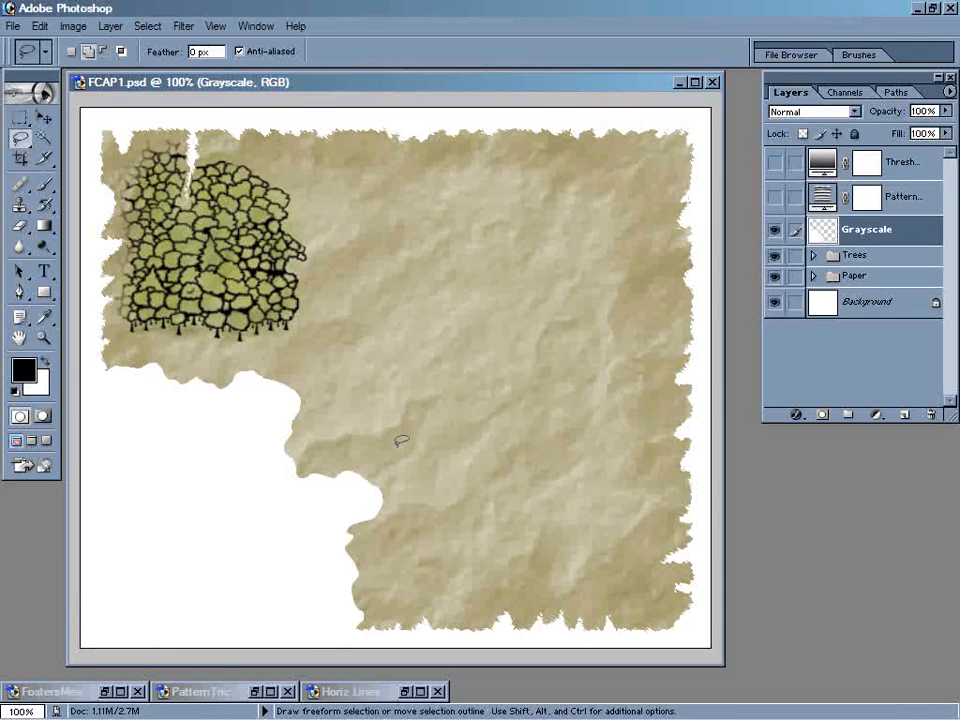
Add an Inner Glow to the Grayscale layer with Normal blend mode, a near-black color and a size of 90 px.
double_click(928, 236)
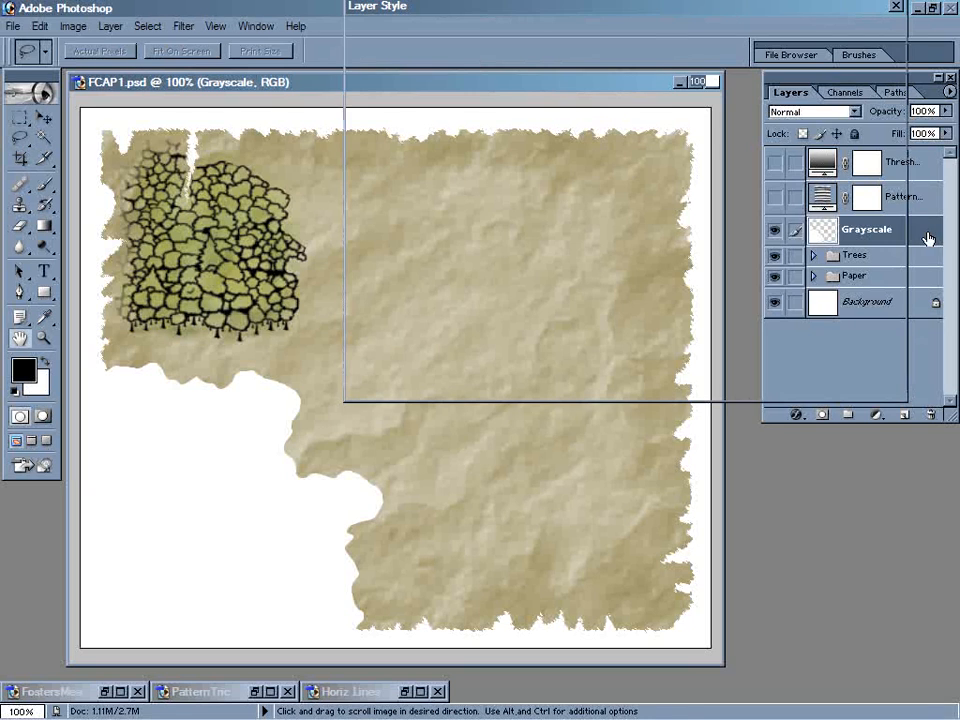
left_click_drag(671, 13, 672, 152)
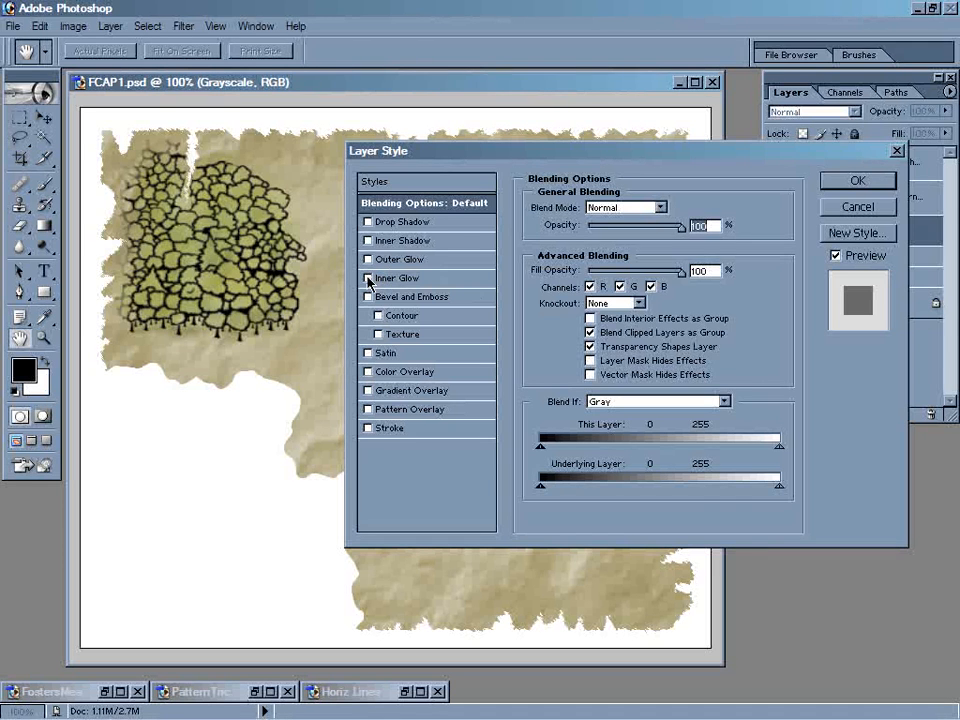
left_click(398, 279)
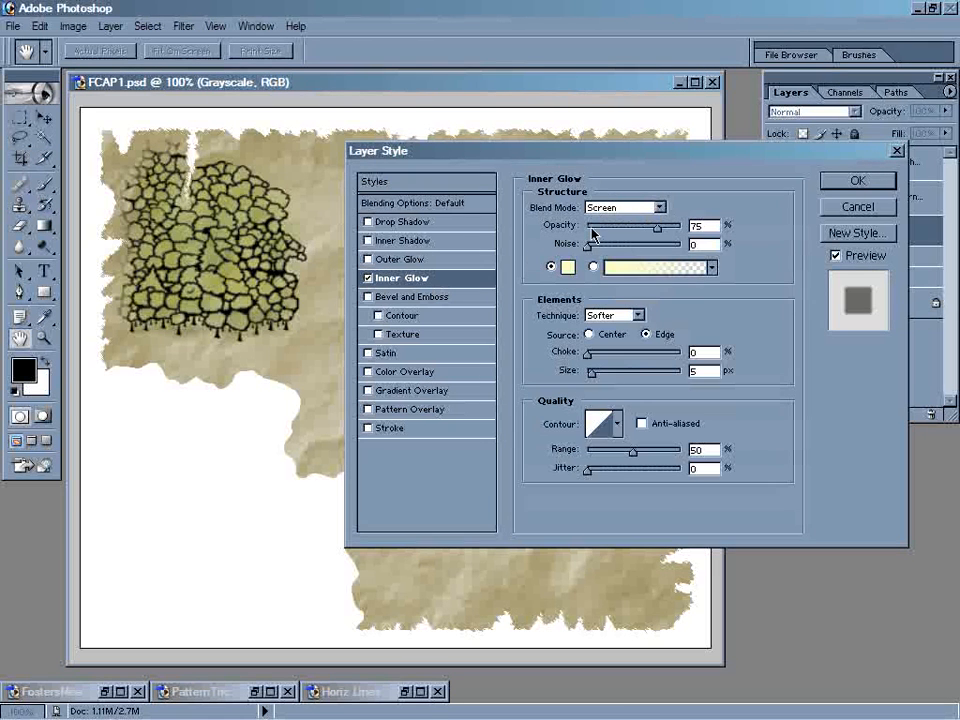
left_click(660, 208)
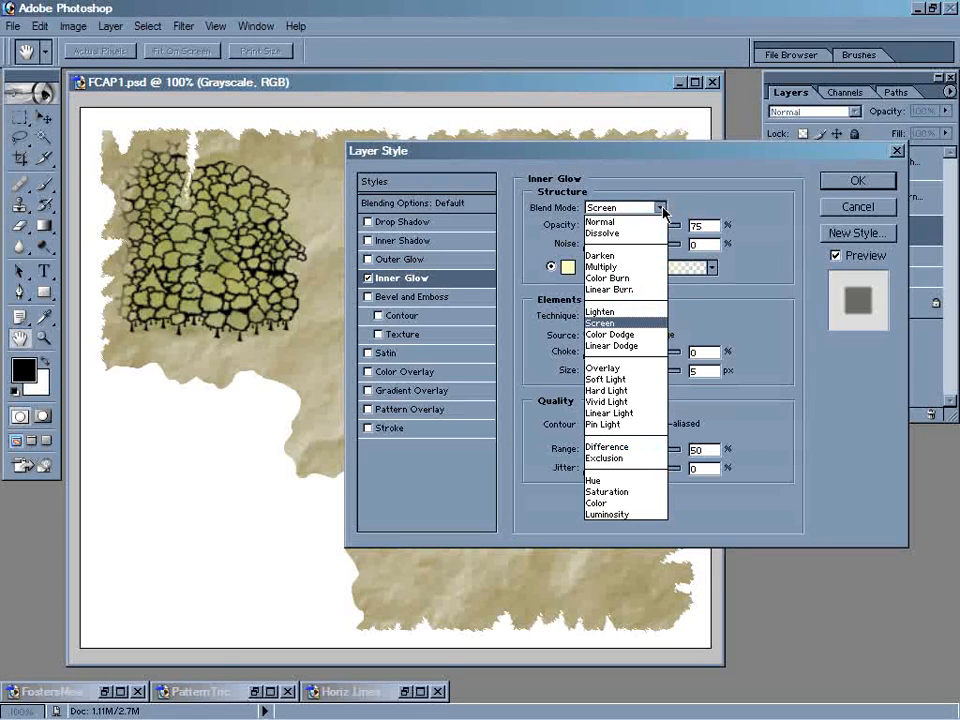
left_click(654, 222)
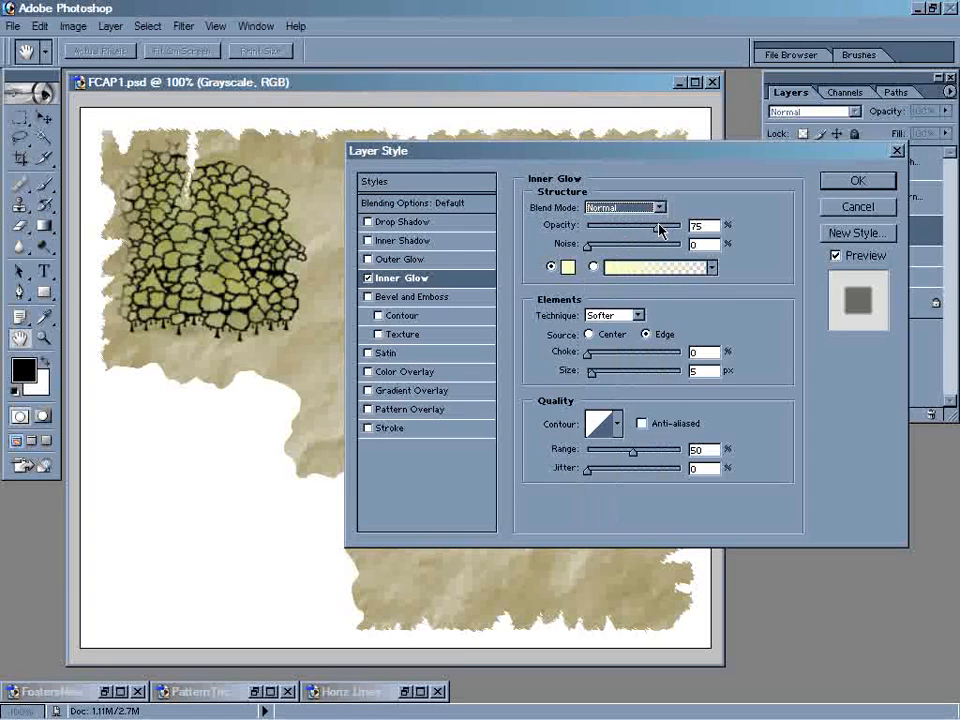
left_click(567, 266)
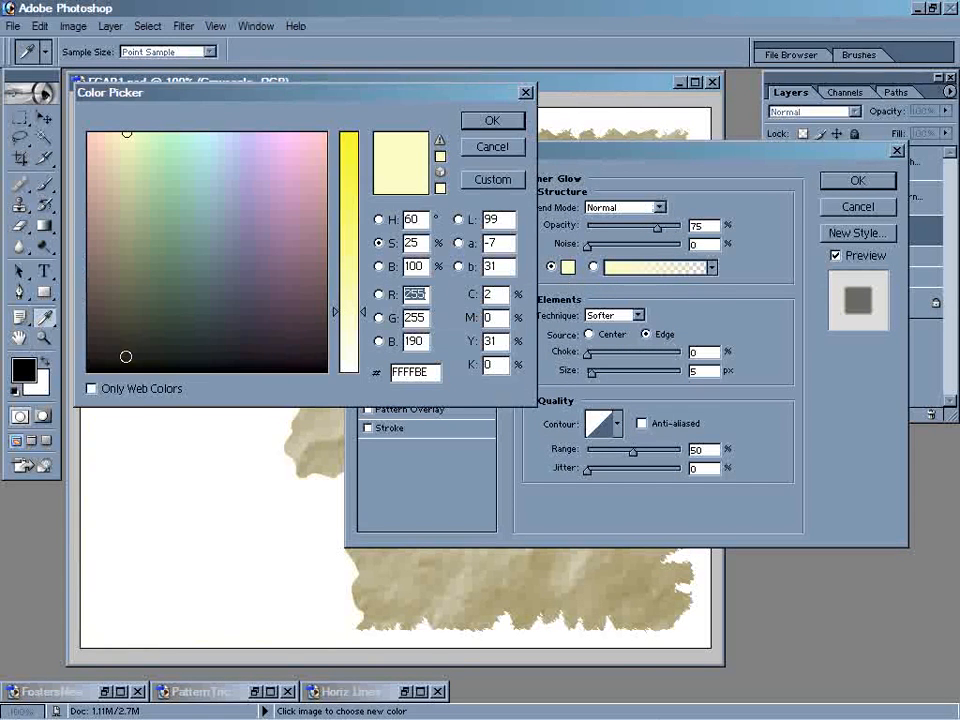
left_click(88, 370)
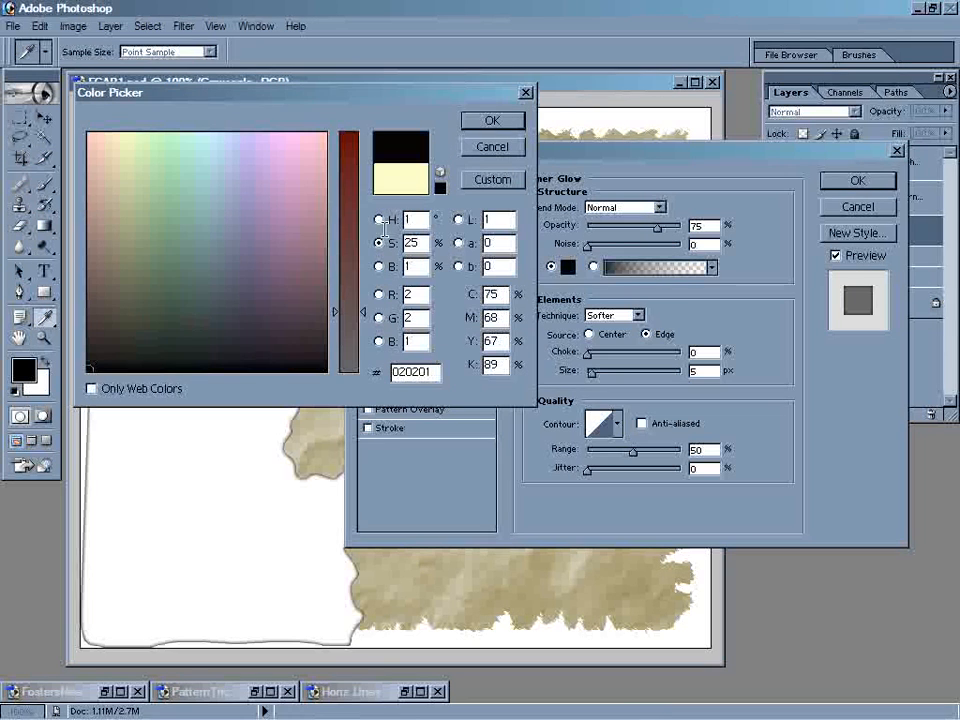
left_click(492, 121)
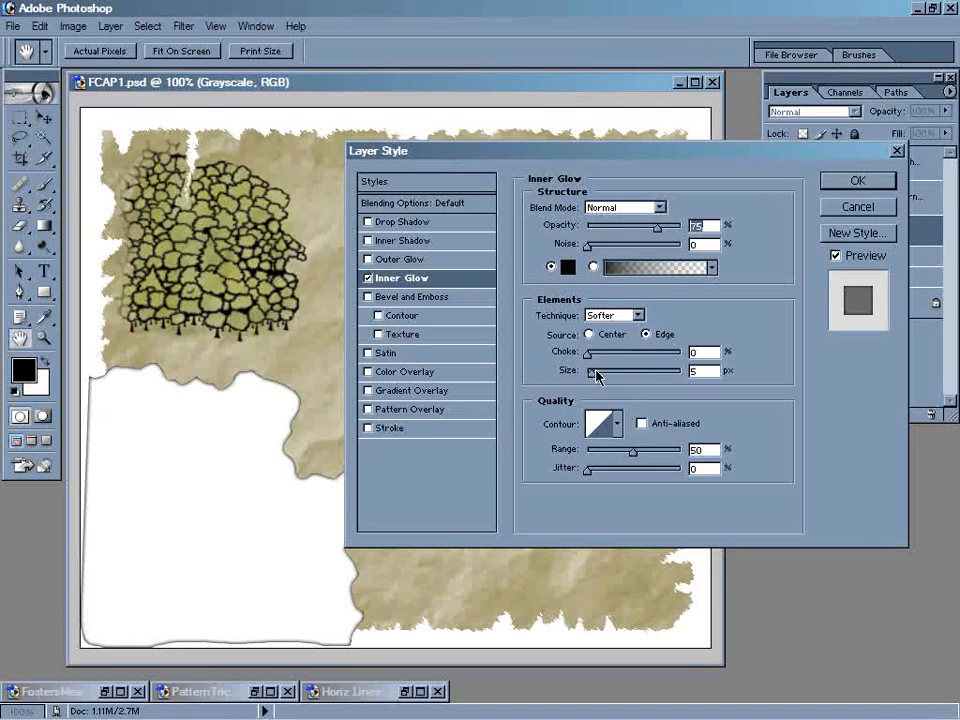
left_click_drag(597, 378, 628, 383)
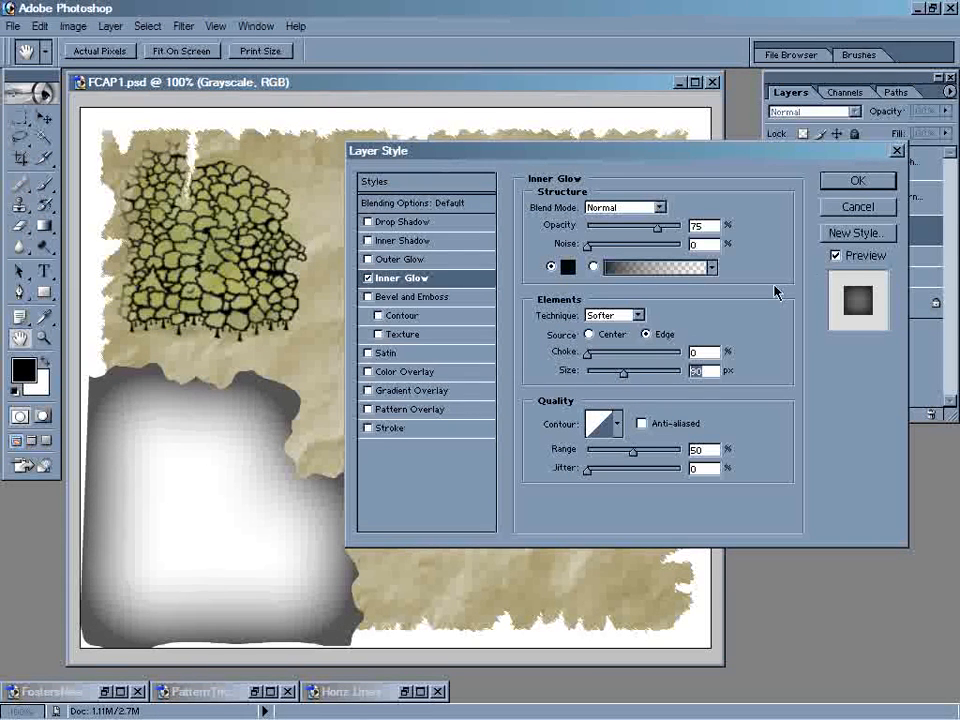
left_click(856, 184)
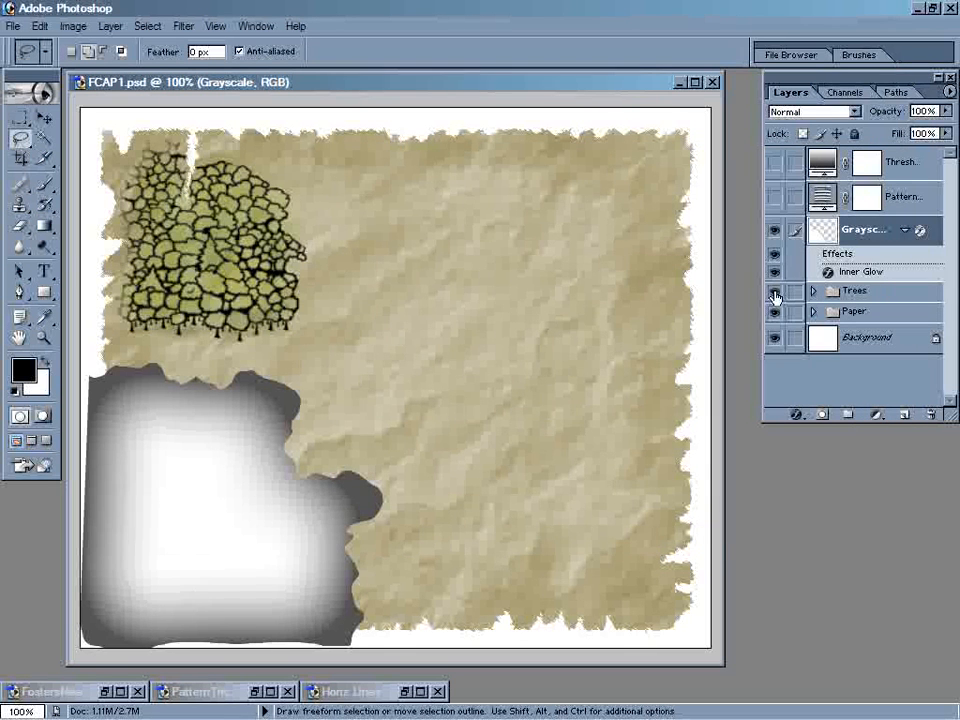
Hide the Trees and Paper groups and show the Pattern and Threshold layers.
left_click(775, 294)
left_click(775, 316)
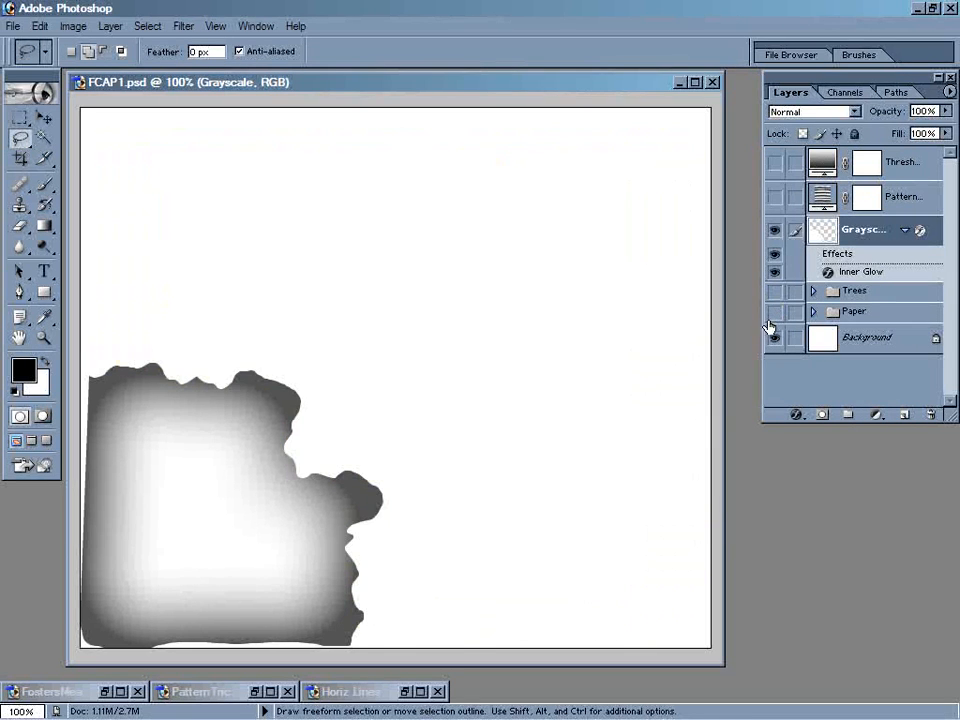
left_click(776, 197)
left_click(775, 162)
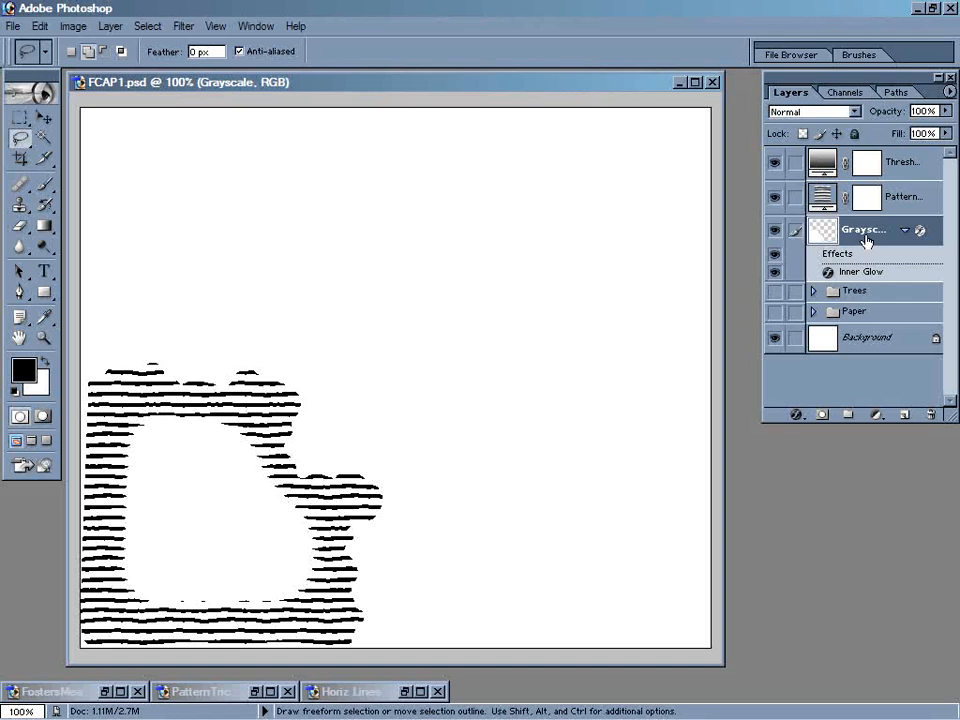
Create a new layer above Grayscale and paint black at 10% brush opacity inside the white shape to extend the hatching.
left_click(904, 414)
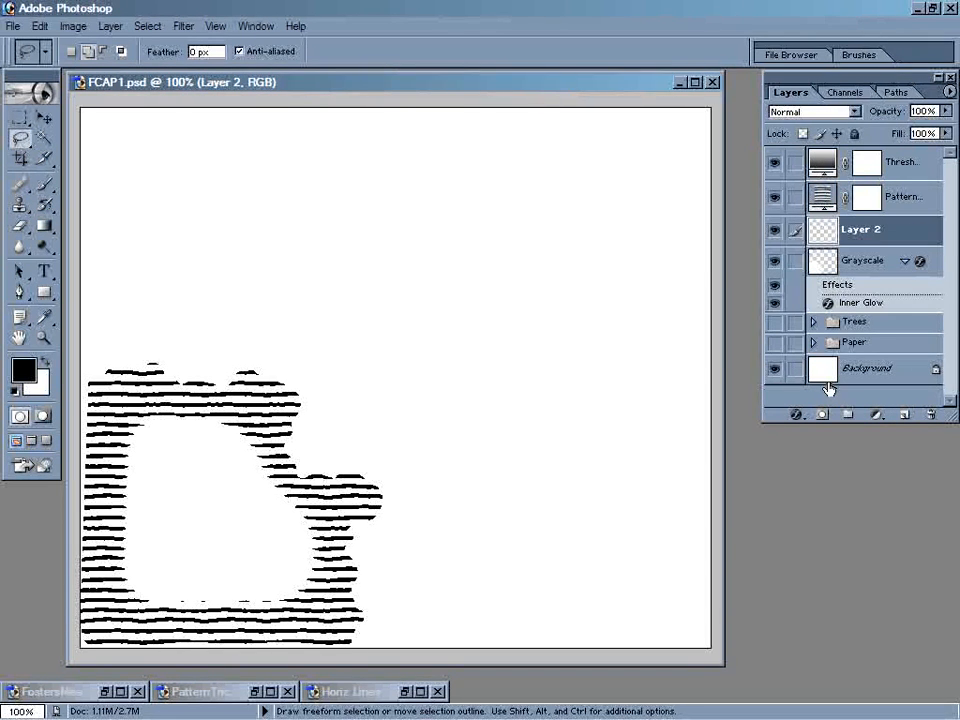
key("b")
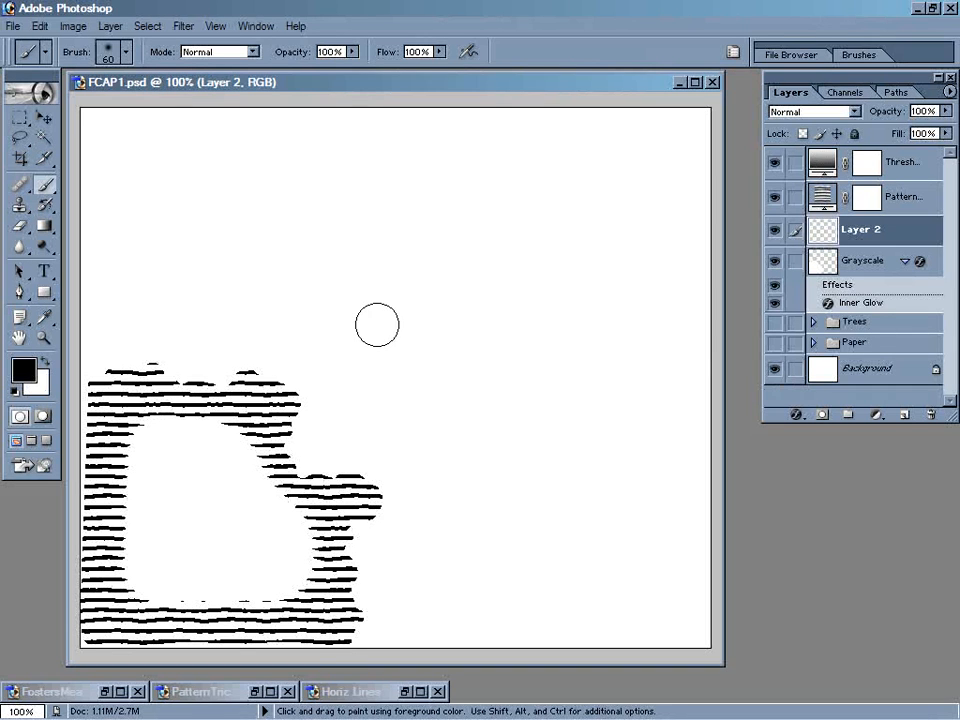
key("1")
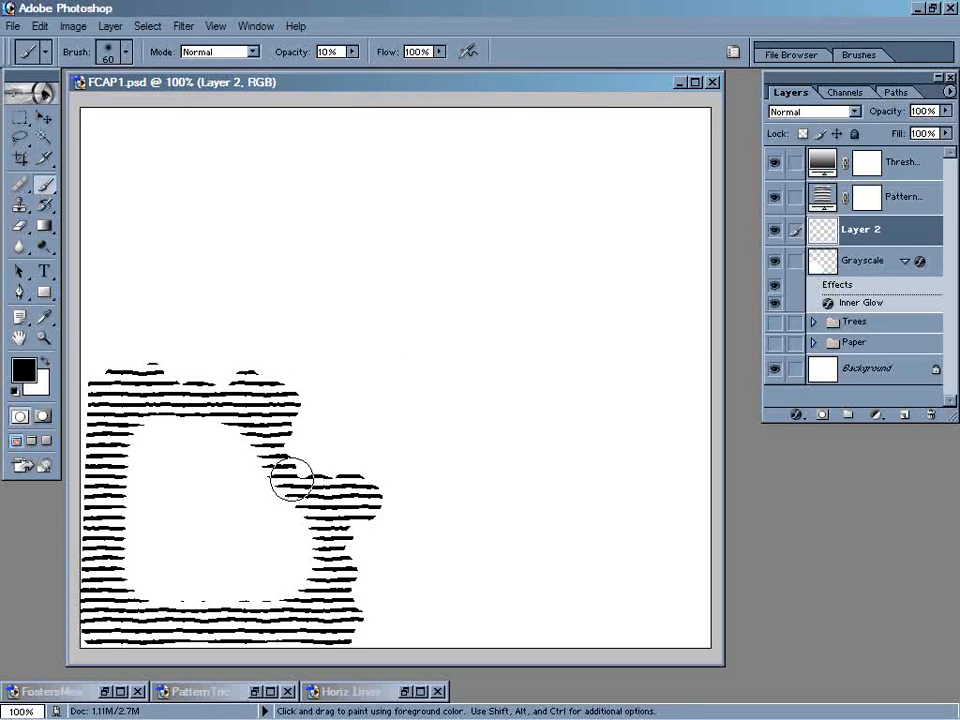
mouse_move(270, 486)
left_mouse_down()
mouse_move(195, 496)
mouse_move(273, 526)
mouse_move(252, 536)
mouse_move(147, 540)
mouse_move(251, 551)
mouse_move(215, 558)
mouse_move(267, 560)
mouse_move(231, 564)
mouse_move(252, 580)
mouse_move(130, 583)
mouse_move(164, 471)
mouse_move(131, 481)
mouse_move(208, 449)
mouse_move(157, 467)
mouse_move(219, 464)
mouse_move(152, 477)
mouse_move(202, 506)
mouse_move(193, 509)
mouse_move(306, 547)
mouse_move(279, 538)
mouse_move(223, 442)
mouse_move(193, 442)
mouse_move(225, 451)
left_mouse_up()
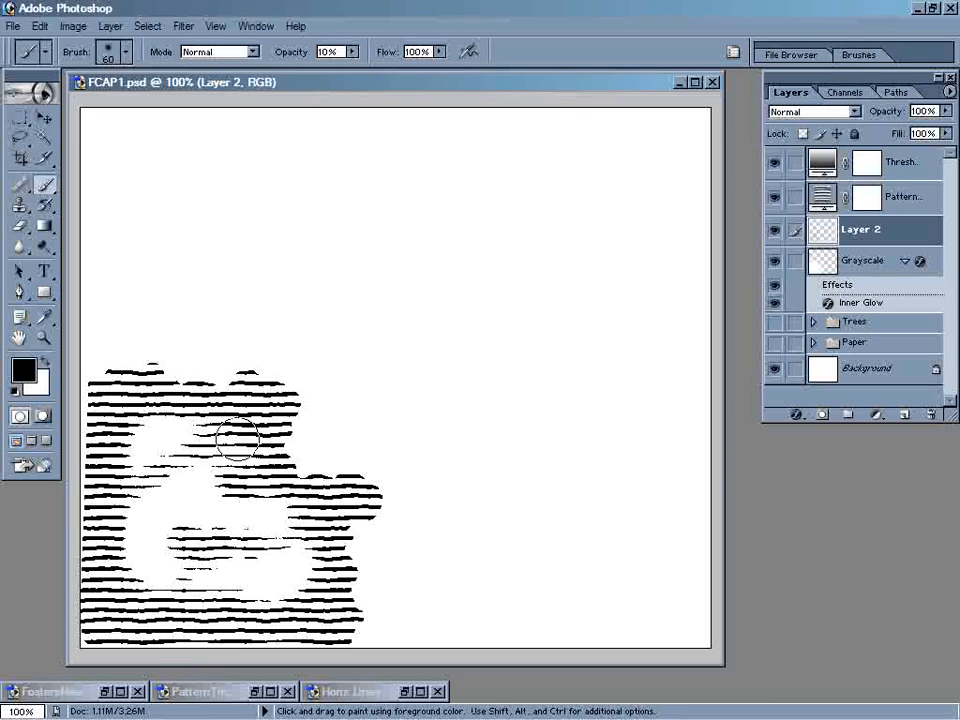
Refine the hatching inside the shape by alternating white and black brush strokes at 10% opacity.
key("x")
mouse_move(225, 438)
left_mouse_down()
mouse_move(240, 492)
mouse_move(243, 479)
mouse_move(280, 480)
mouse_move(264, 480)
mouse_move(270, 538)
mouse_move(243, 539)
mouse_move(279, 567)
left_mouse_up()
key("x")
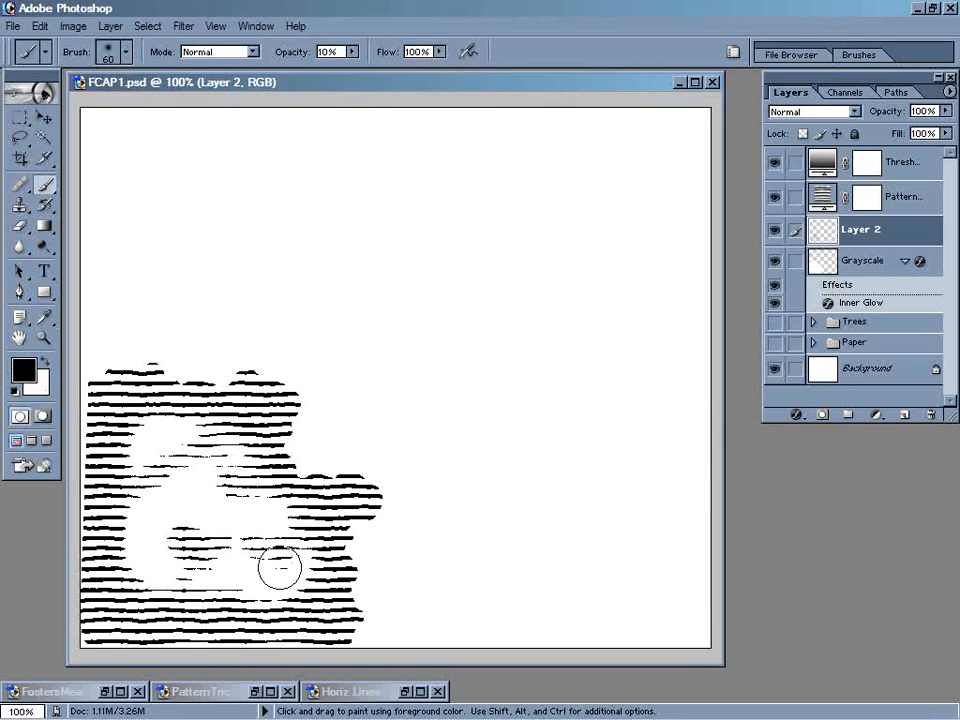
key("x")
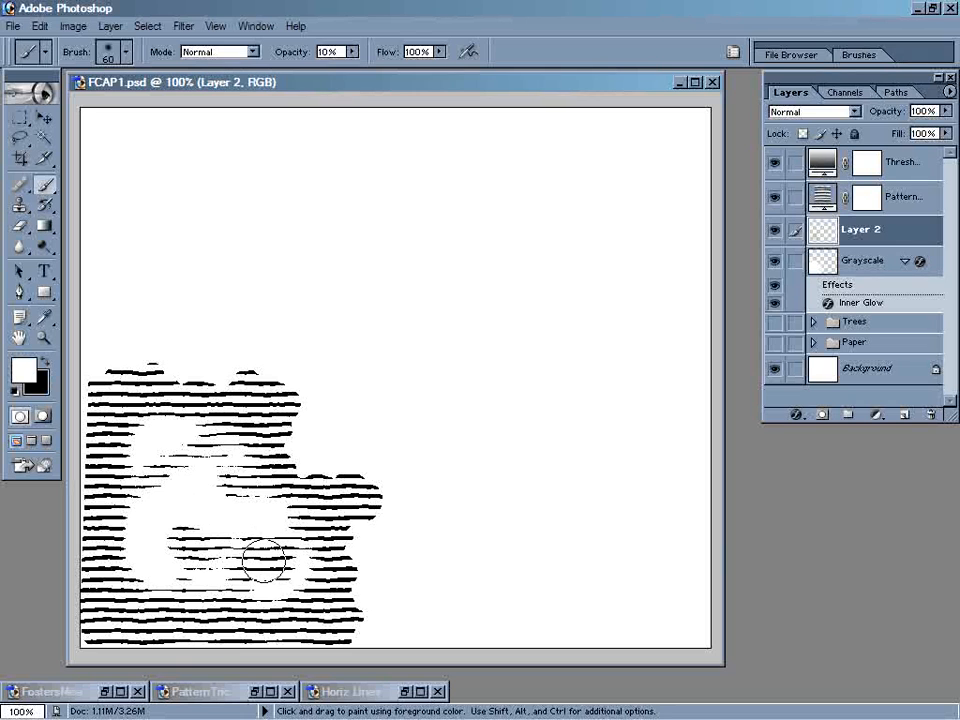
mouse_move(260, 562)
left_mouse_down()
mouse_move(236, 531)
mouse_move(193, 536)
mouse_move(198, 542)
mouse_move(229, 467)
mouse_move(249, 514)
mouse_move(213, 497)
left_mouse_up()
key("x")
mouse_move(266, 514)
left_mouse_down()
mouse_move(221, 511)
mouse_move(228, 497)
mouse_move(173, 502)
mouse_move(310, 485)
left_mouse_up()
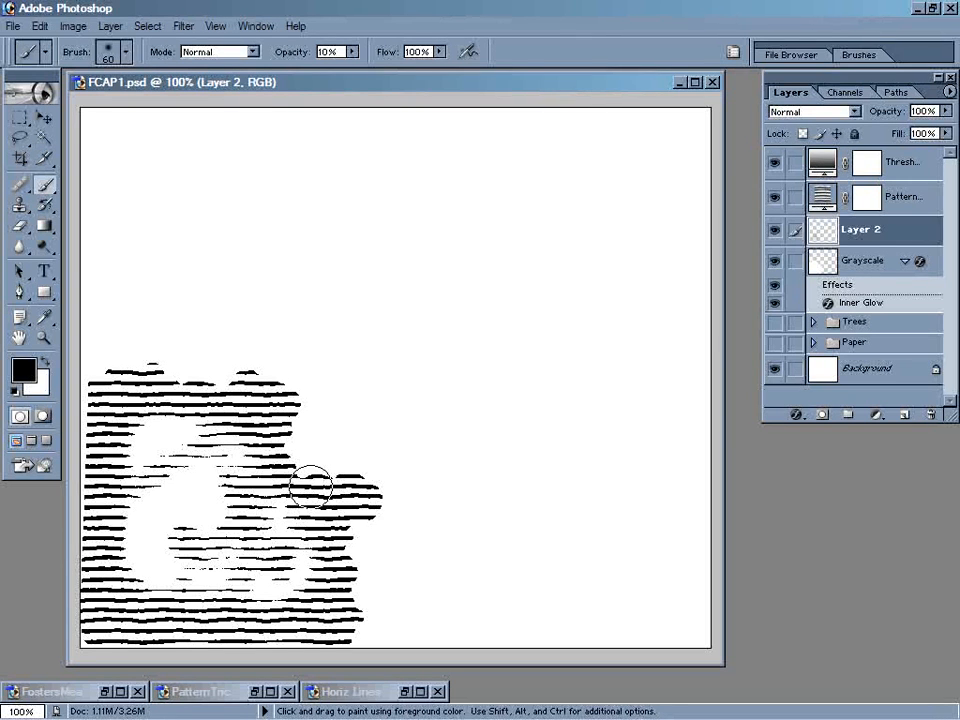
Add a black Stroke effect to the Grayscale layer to outline the coastline.
left_click(935, 266)
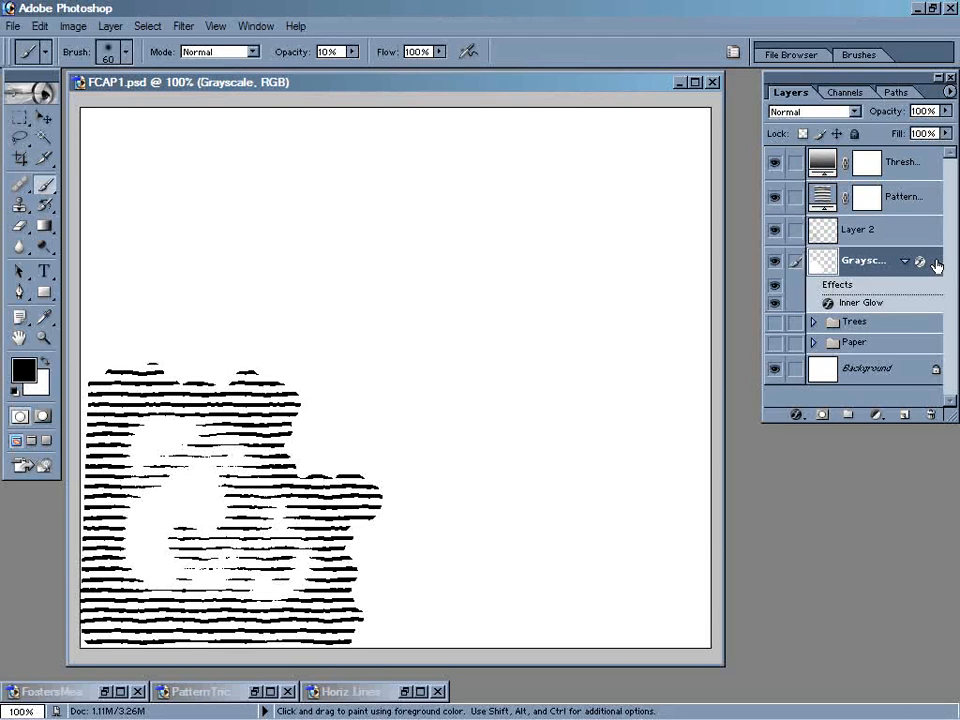
double_click(937, 265)
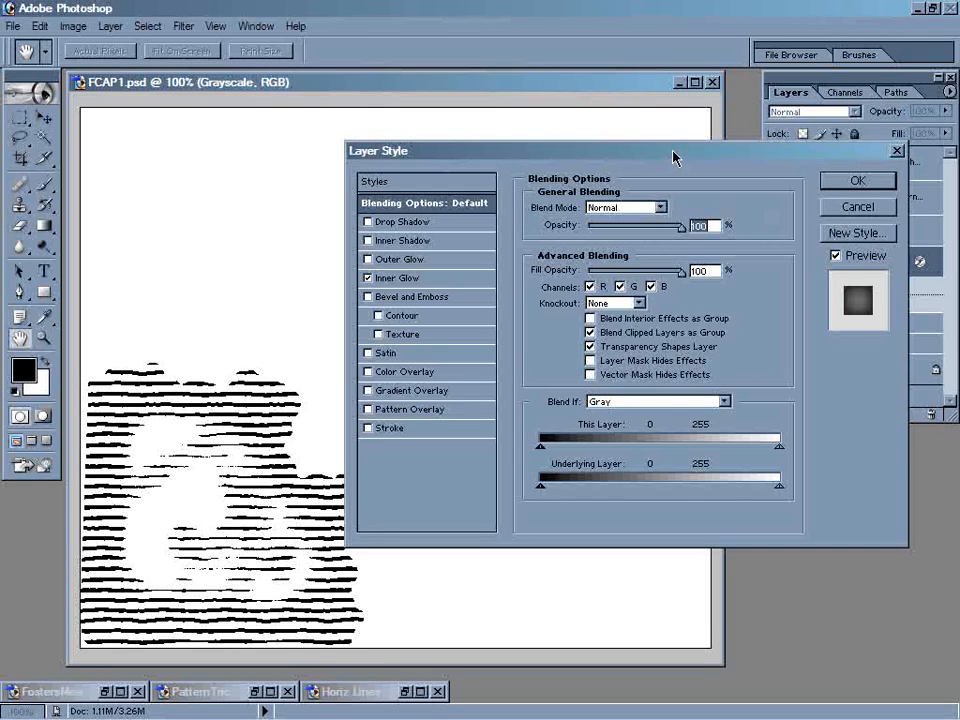
left_click_drag(674, 158, 697, 238)
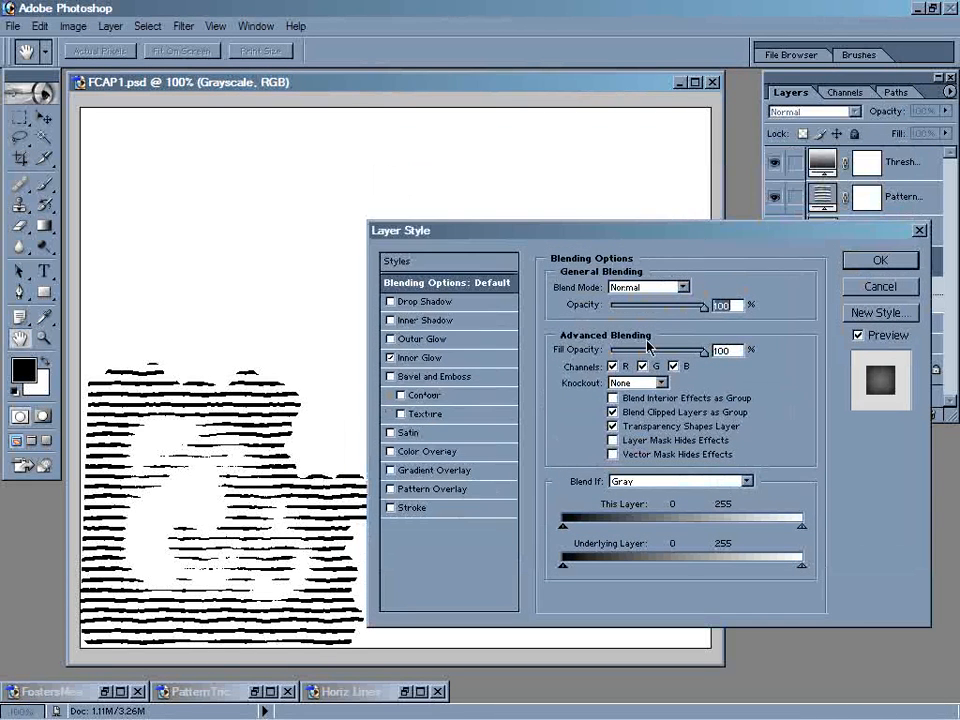
left_click(390, 507)
left_click(416, 508)
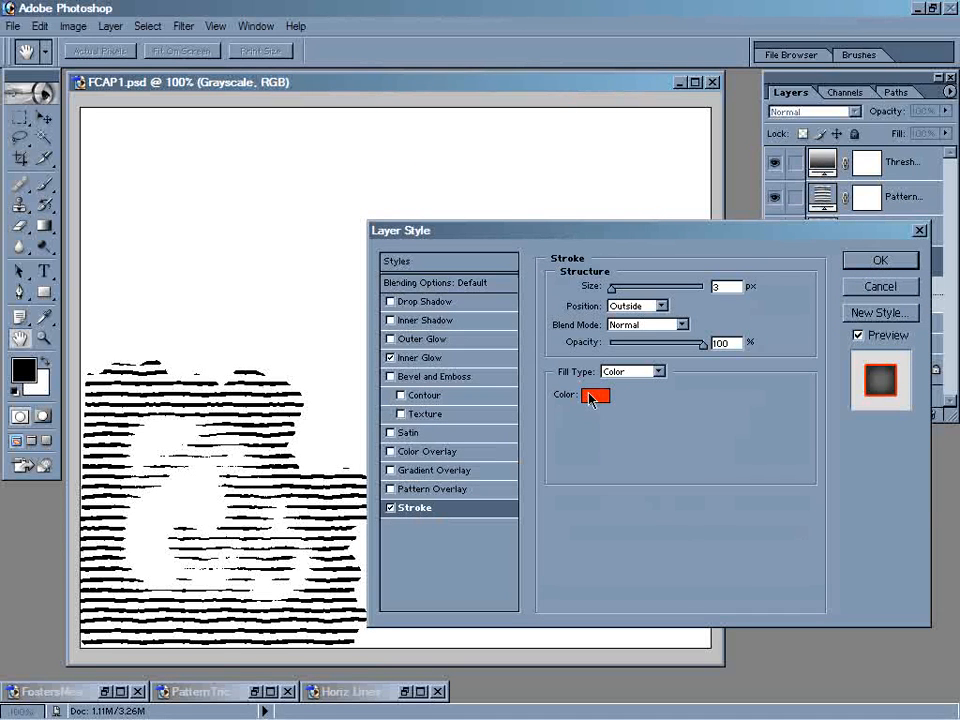
left_click(592, 397)
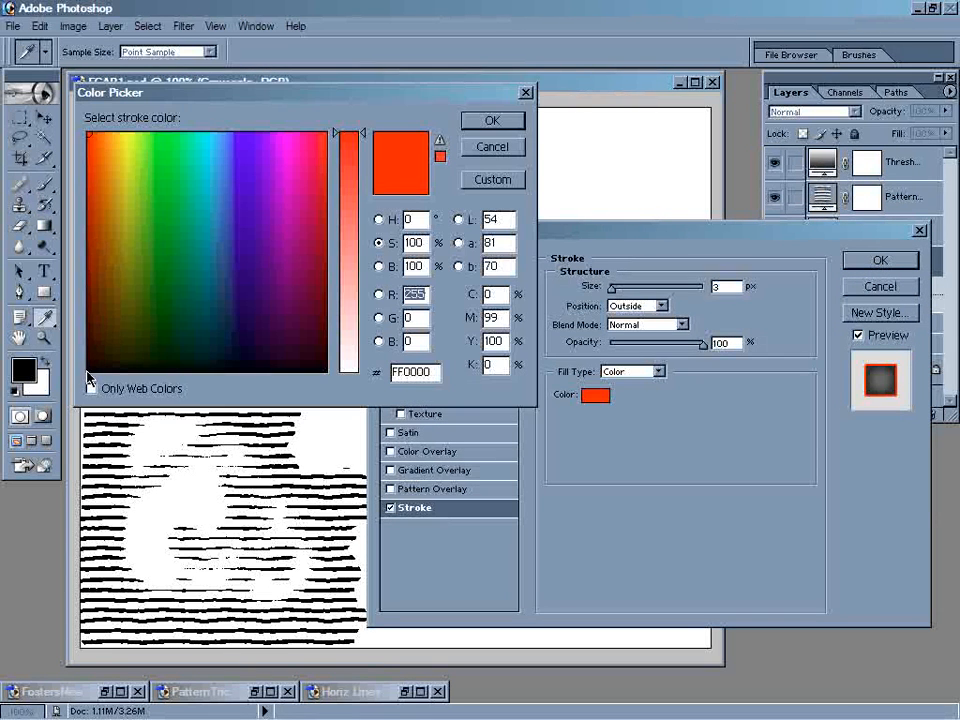
left_click(90, 370)
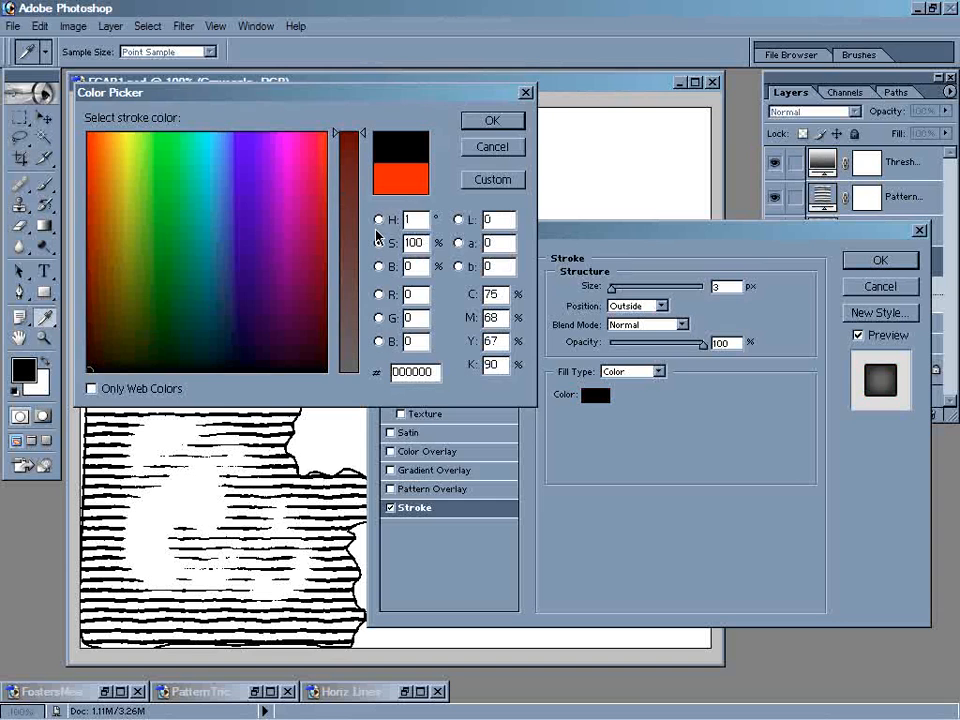
key("Return")
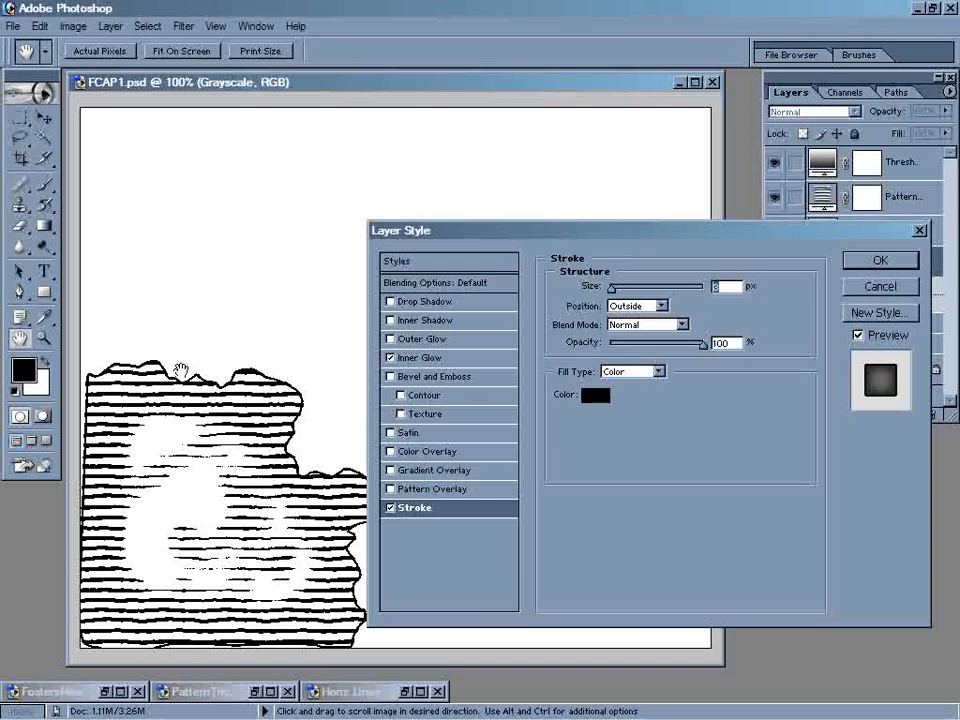
left_click(879, 264)
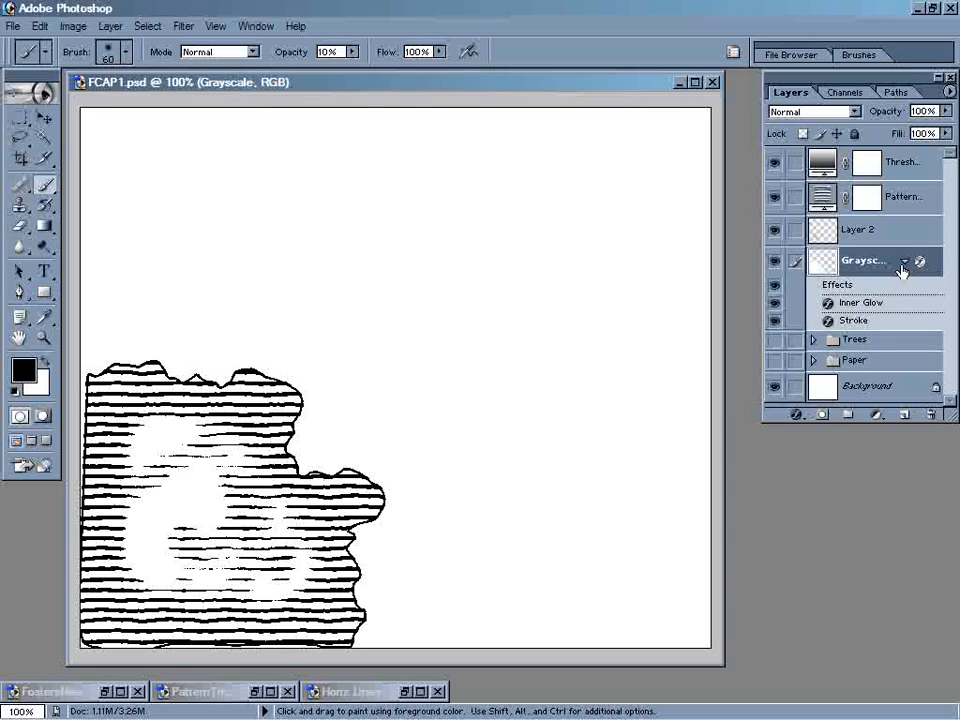
Collapse the Grayscale layer's effects, then create a new layer above Threshold and stamp the visible artwork into it.
left_click(905, 261)
left_click(901, 165)
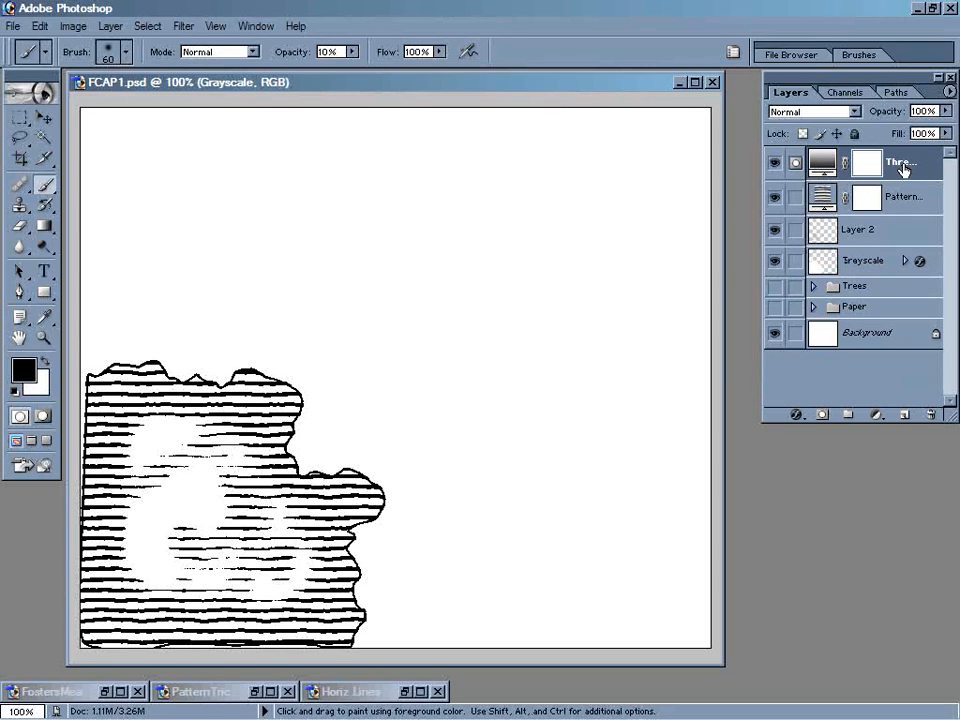
left_click(903, 413)
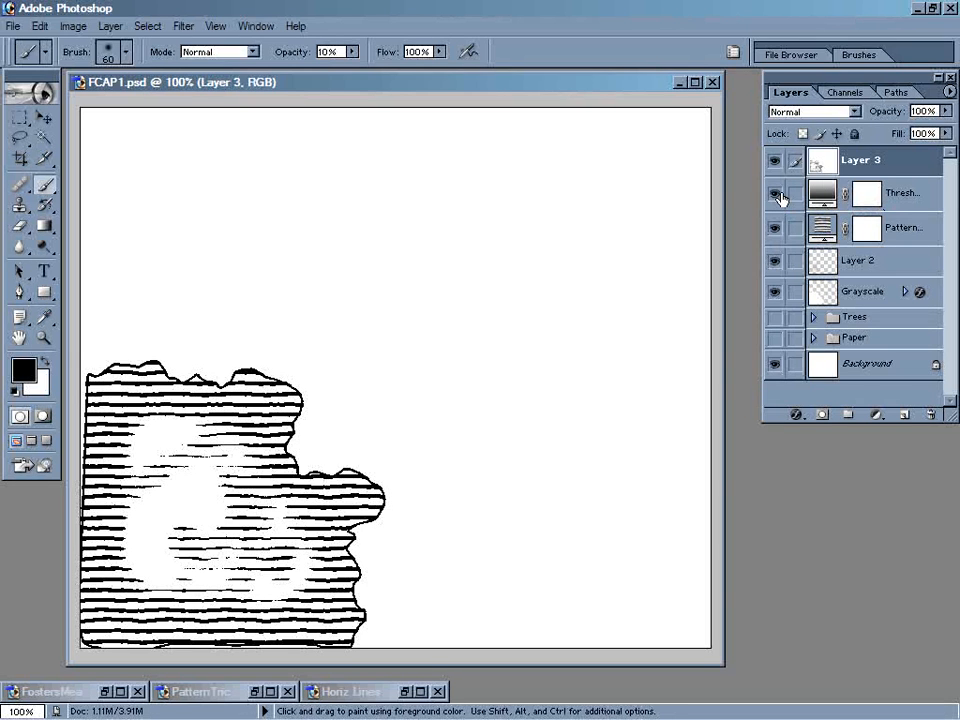
Hide the layers from Threshold down to Grayscale, show the Trees and Paper groups again, and set Layer 3 to Multiply.
left_click_drag(781, 197, 778, 295)
left_click(776, 317)
left_click(776, 338)
left_click(855, 112)
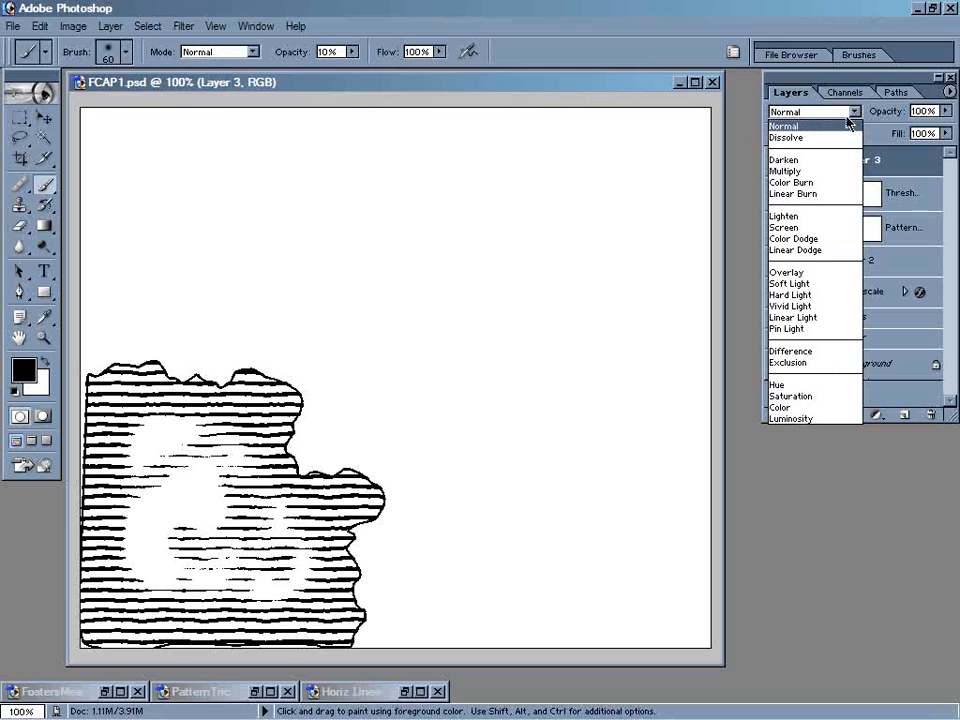
left_click(785, 171)
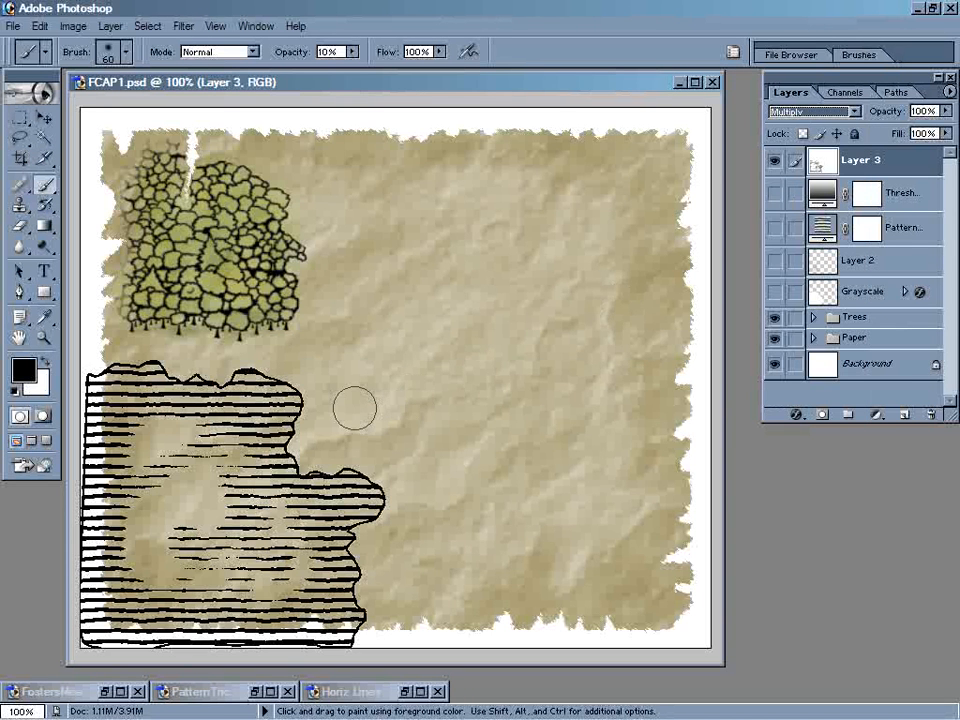
Load the parchment's torn-edge mask from the Paper group as a selection and add it to Layer 3 as a layer mask.
left_click(813, 339)
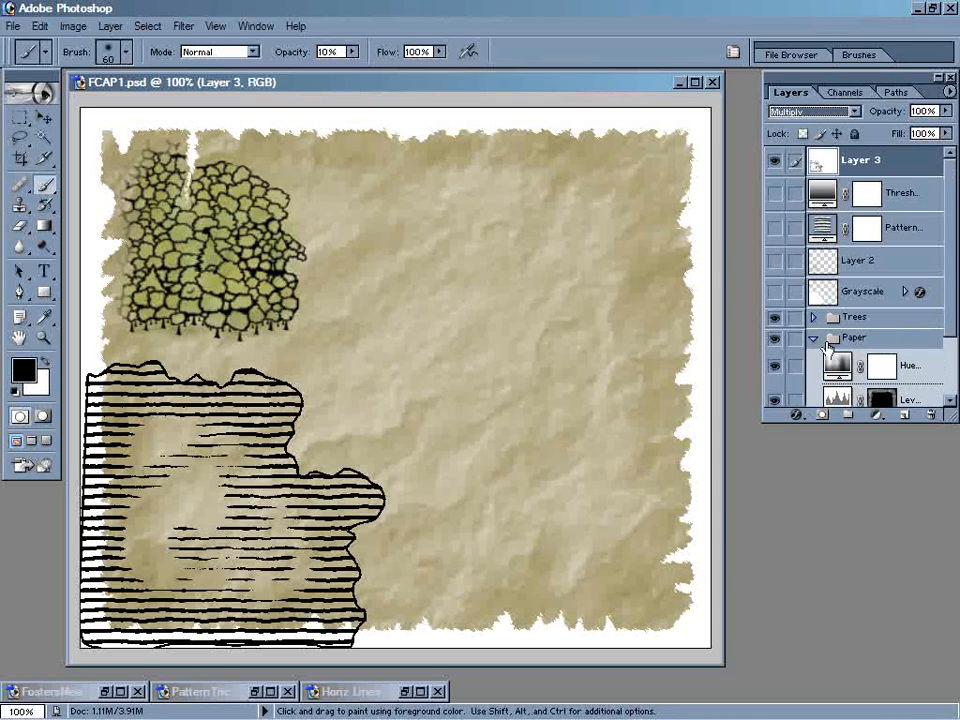
scroll(829, 343, "down", 2)
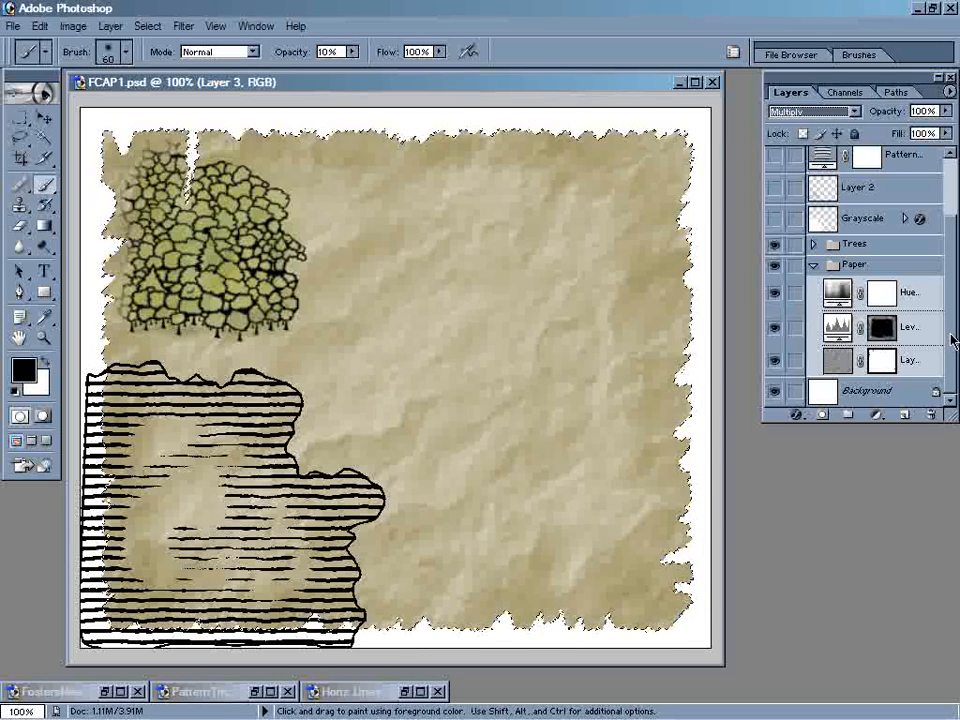
scroll(951, 342, "up", 2)
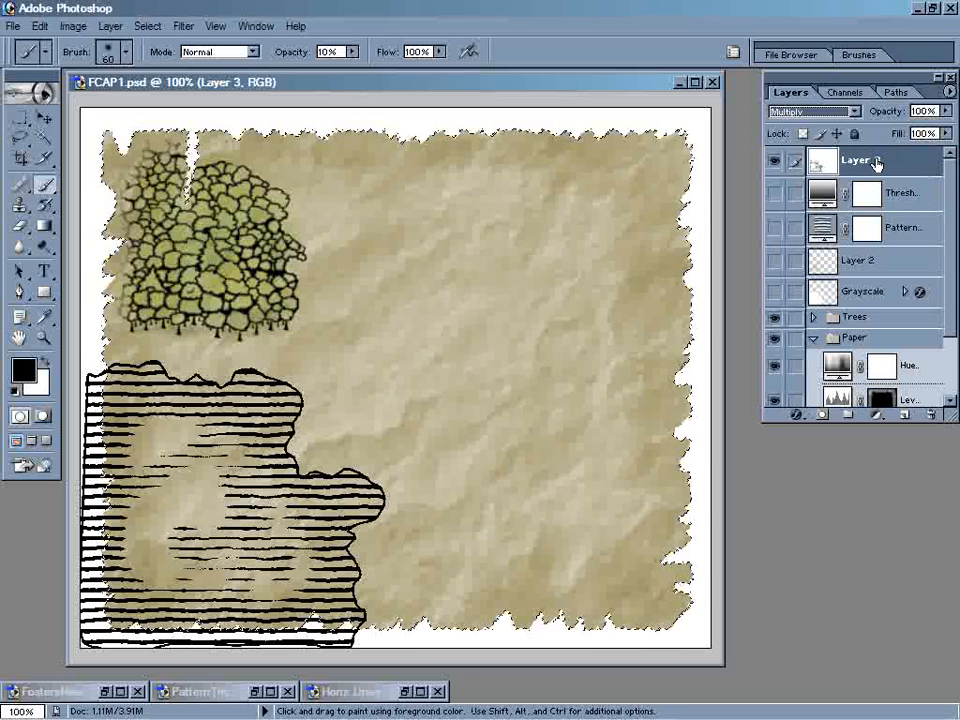
left_click(822, 416)
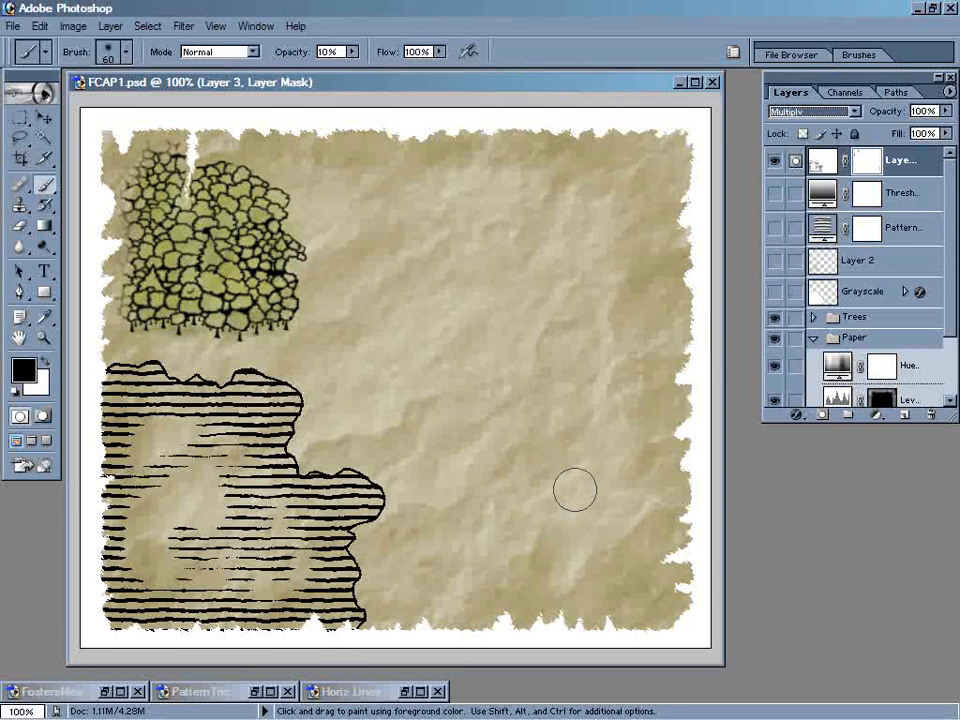
left_click(540, 508)
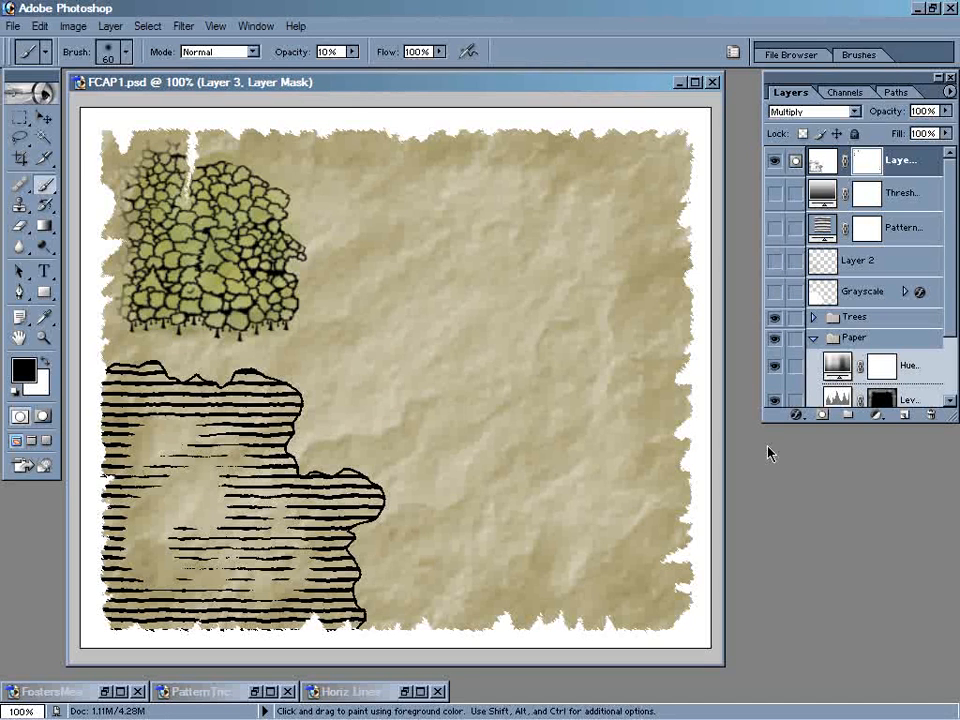
Apply a Median noise filter with a 1-pixel radius to Layer 3's artwork rather than its mask.
left_click(822, 168)
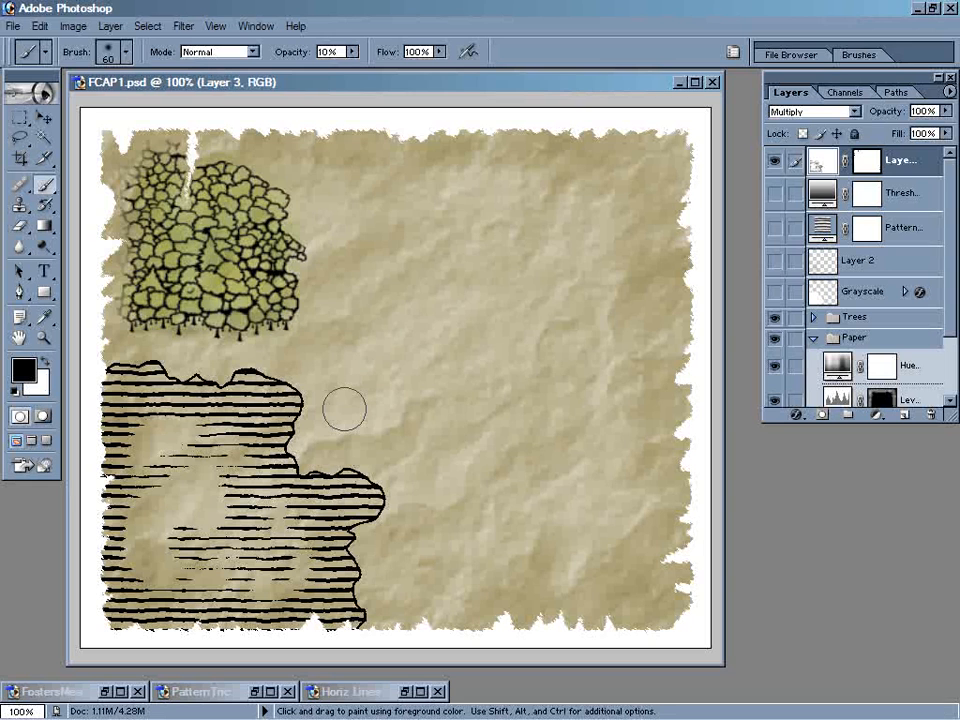
left_click(183, 26)
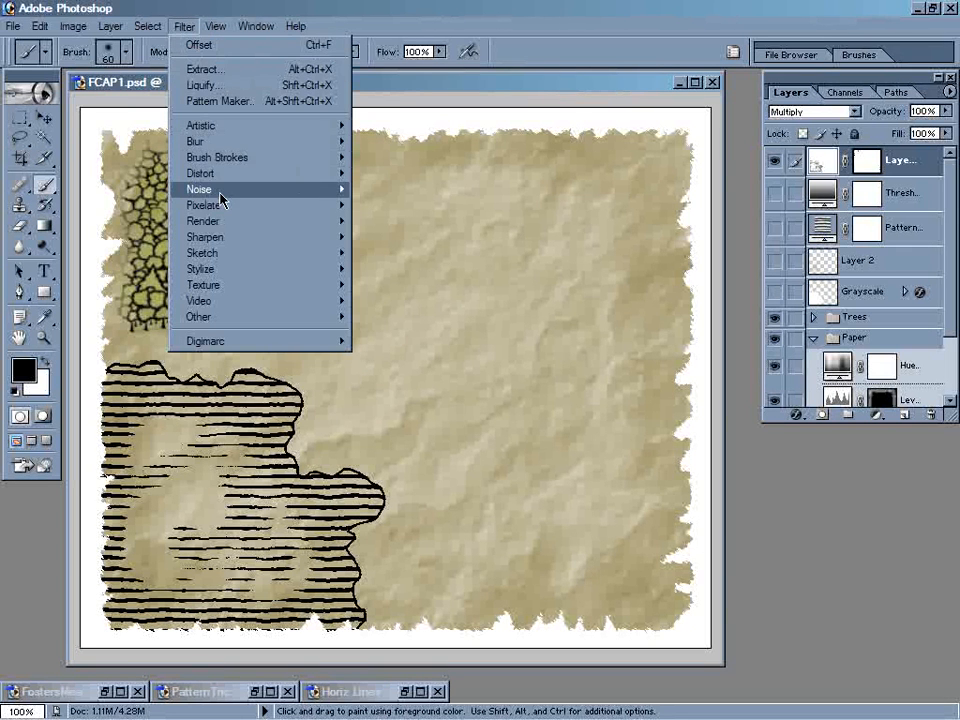
mouse_move(221, 197)
left_click(399, 238)
left_click_drag(426, 326, 530, 205)
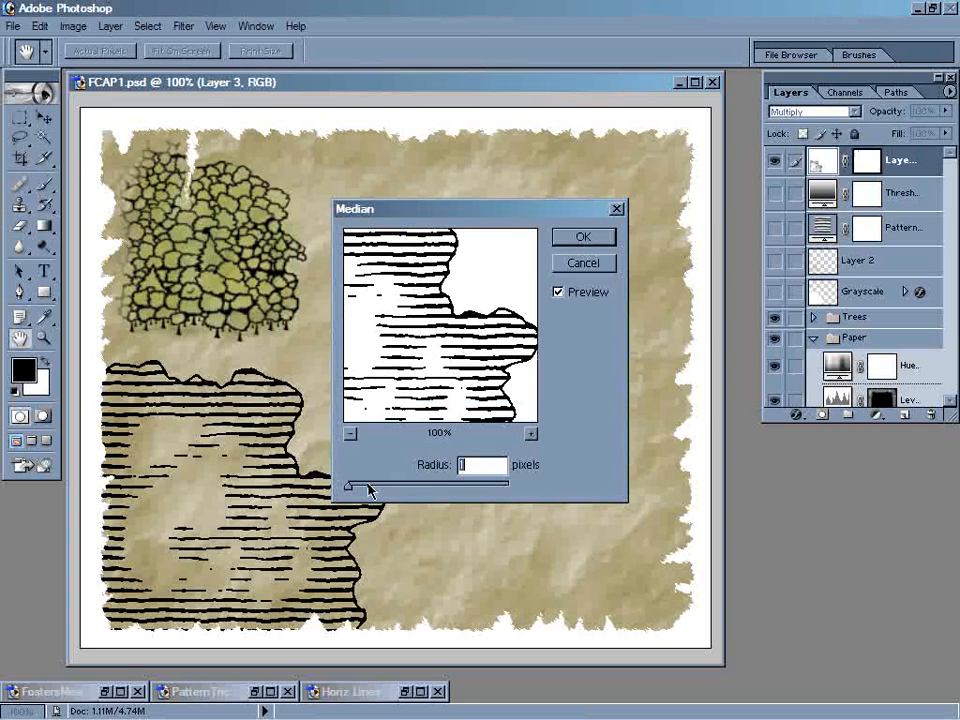
key("Up")
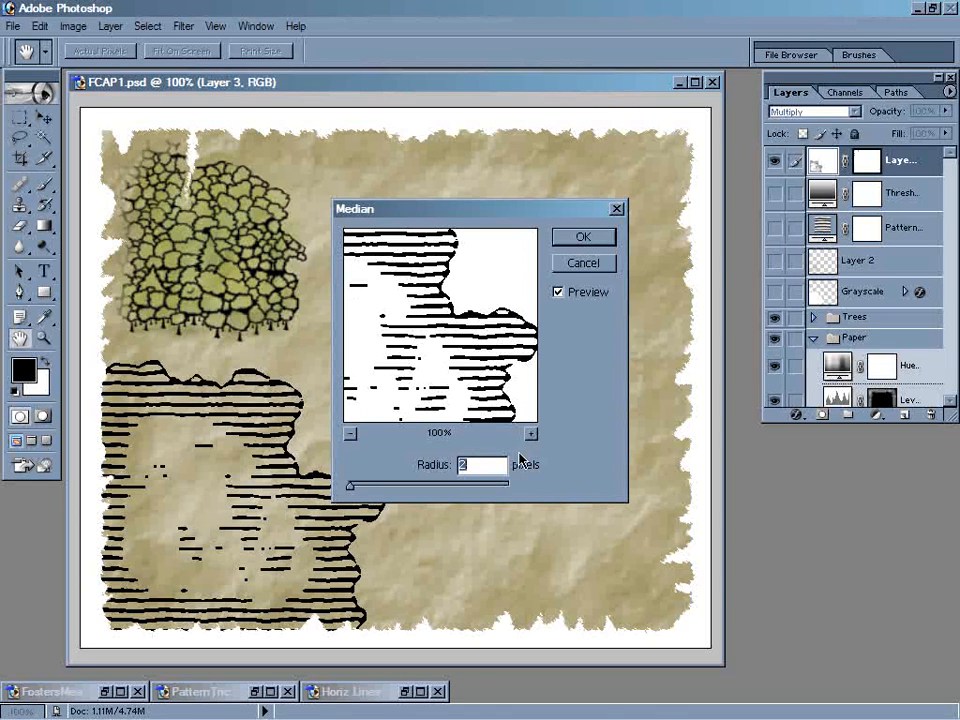
key("Down")
key("Up")
key("Down")
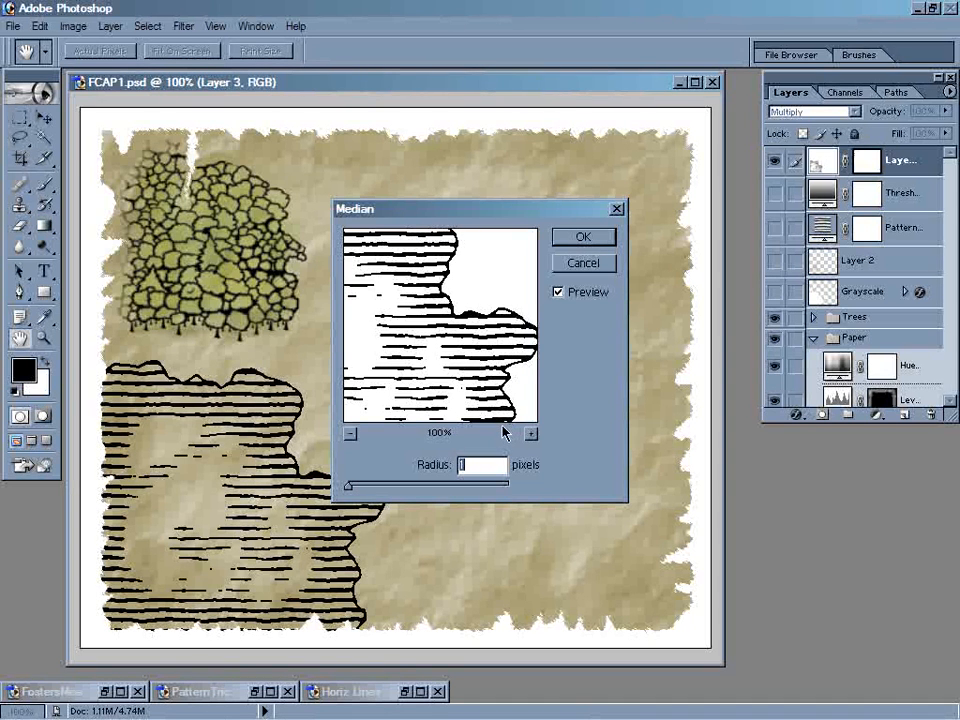
left_click(592, 237)
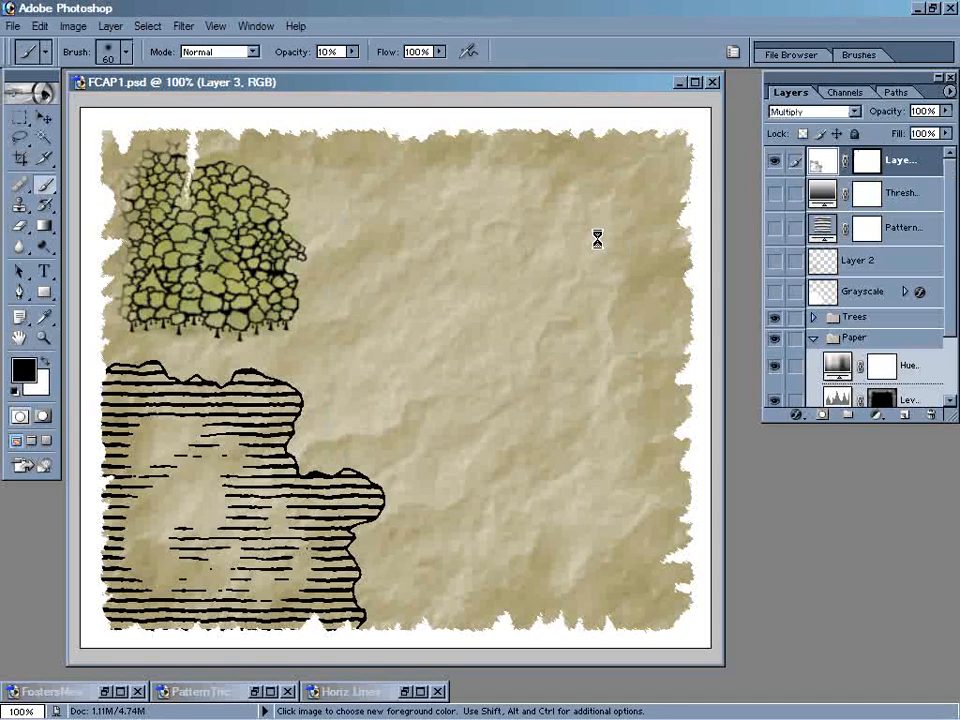
Soften Layer 3's line work with a Gaussian Blur of 0.5 pixels radius.
left_click(183, 30)
mouse_move(237, 150)
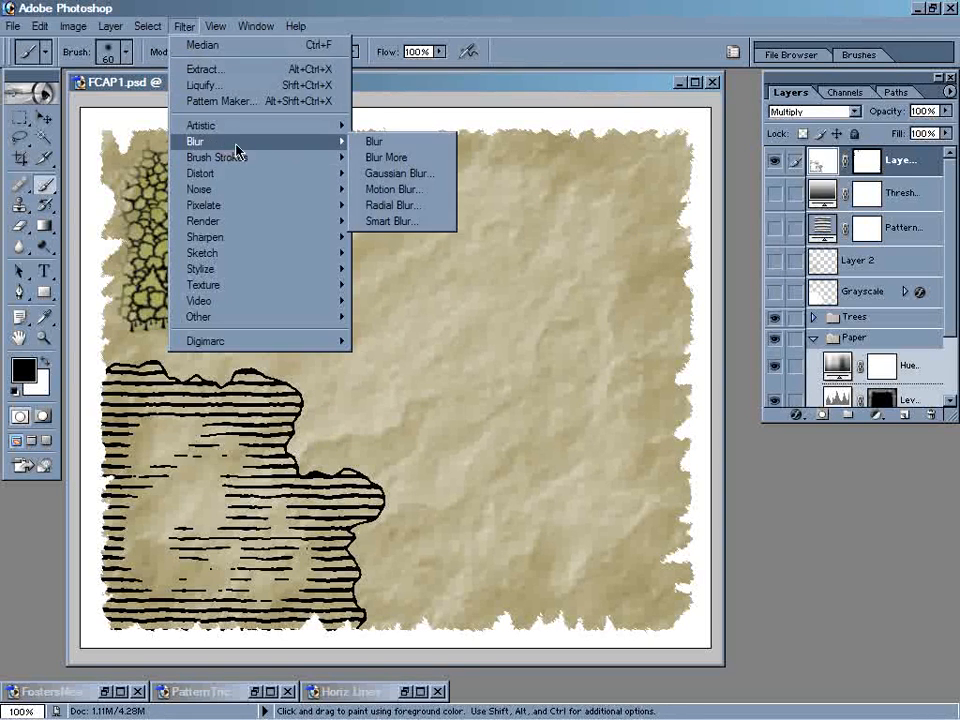
left_click(440, 172)
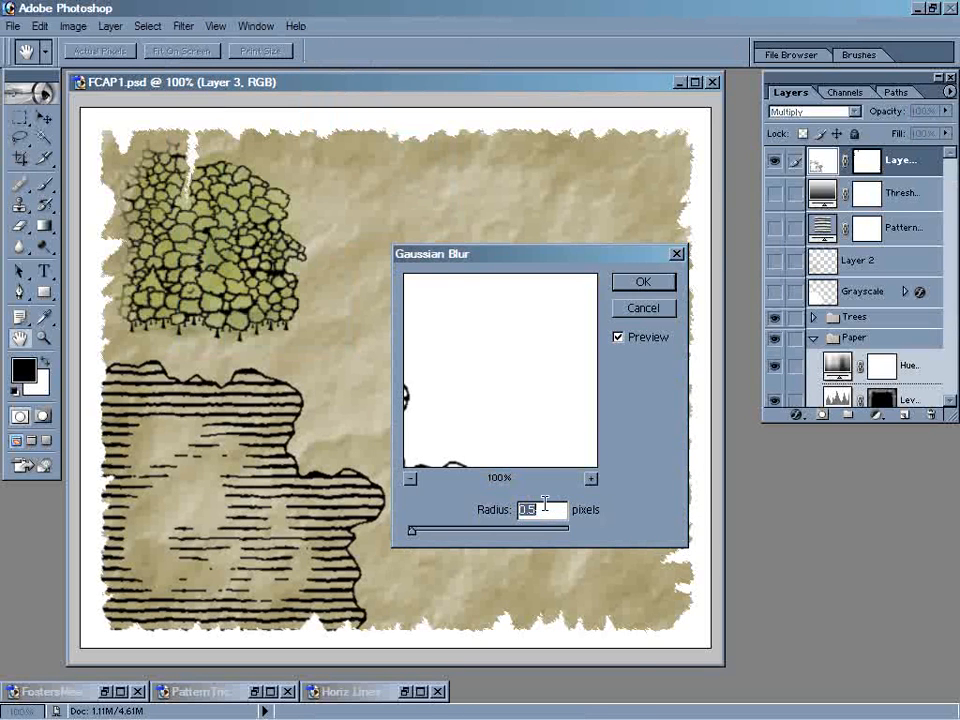
left_click_drag(520, 460, 456, 436)
left_click(643, 281)
key("b")
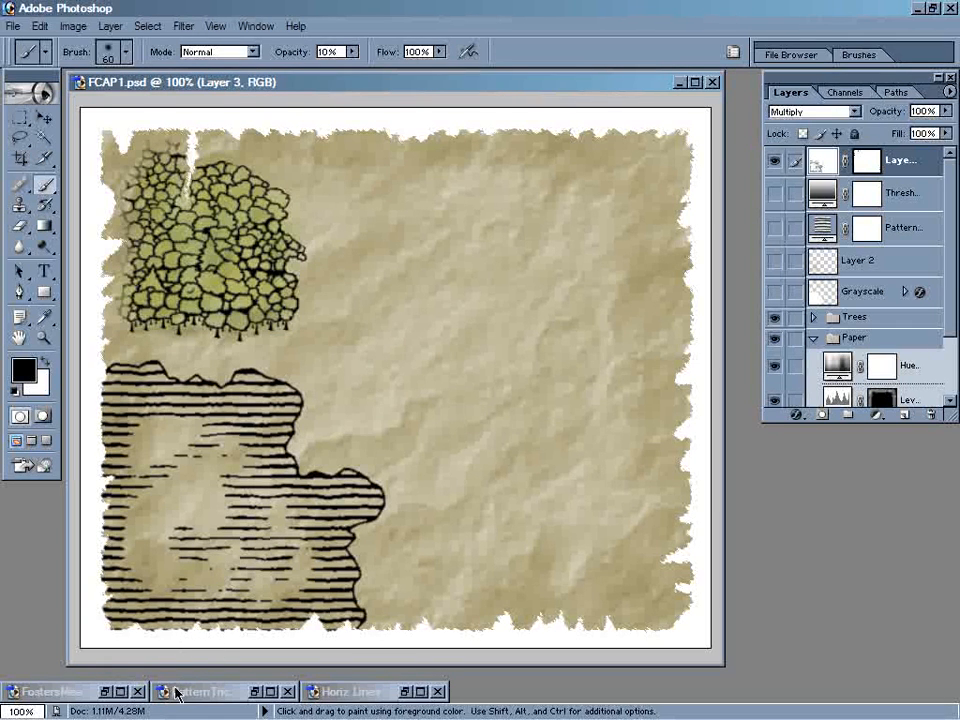
Hide the Paper and Trees groups and Layer 3, and show the Threshold, Pattern, Layer 2 and Grayscale layers.
left_click(104, 695)
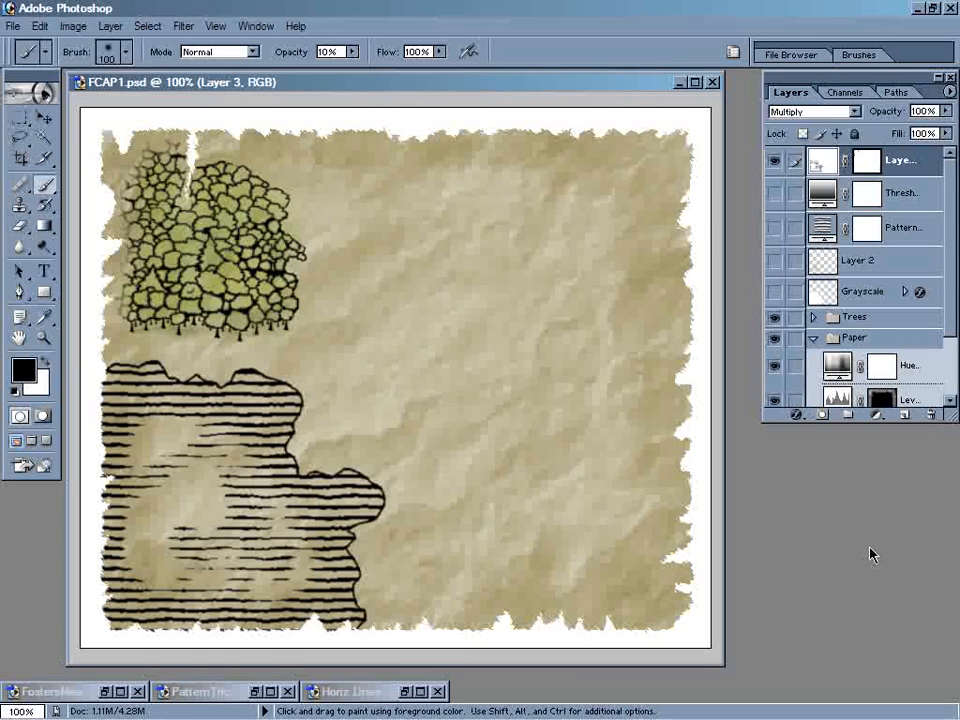
left_click(775, 340)
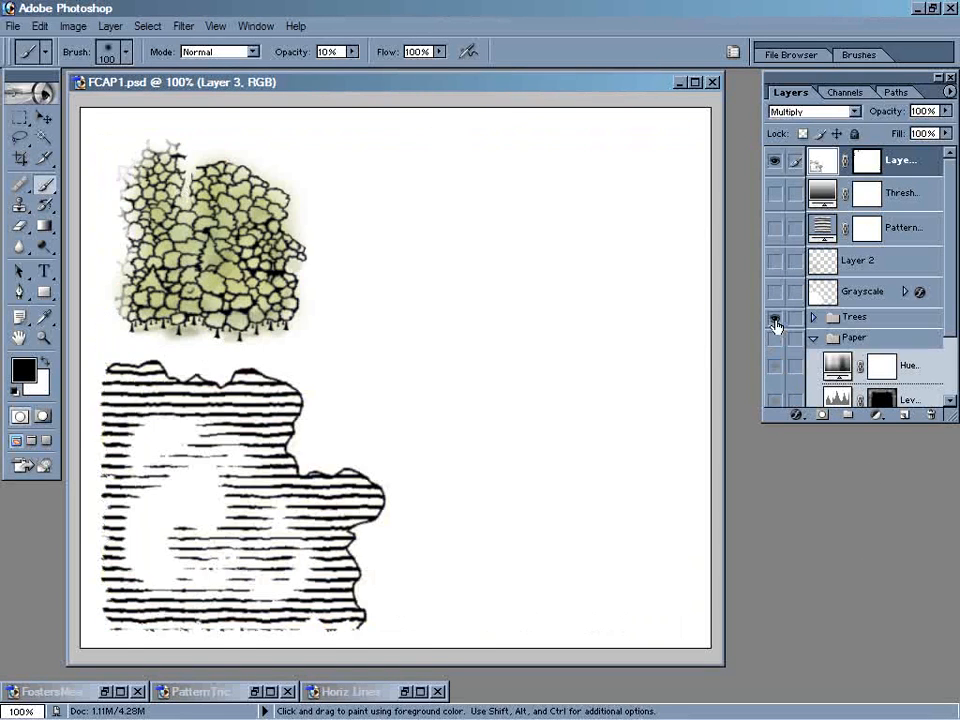
left_click(775, 320)
left_click(775, 162)
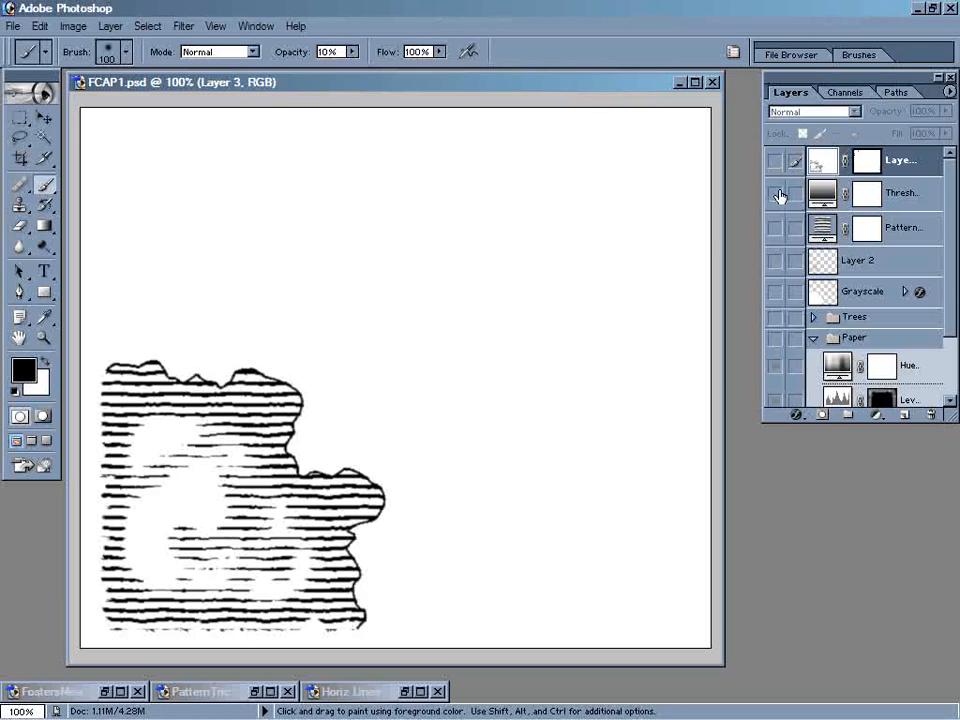
left_click(775, 193)
left_click(775, 228)
left_click(775, 260)
left_click(775, 291)
Paint a separate hatched patch on Layer 2 in the blank area beyond the coastline with a 100-pixel black brush at 10% opacity.
left_click(885, 262)
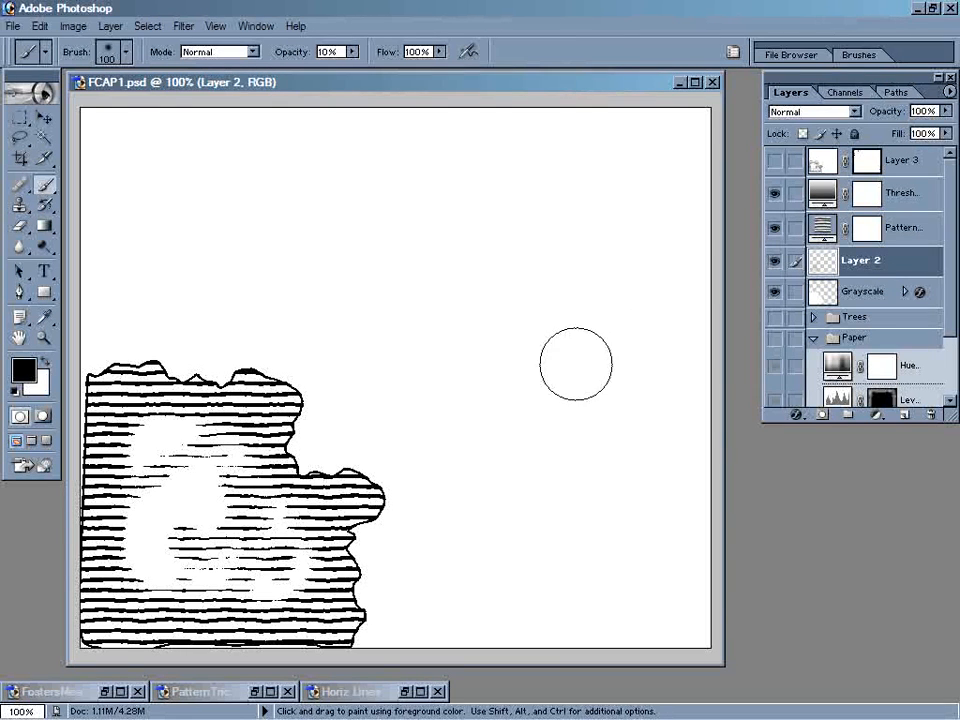
mouse_move(501, 330)
left_mouse_down()
mouse_move(557, 311)
mouse_move(436, 310)
mouse_move(585, 300)
left_mouse_up()
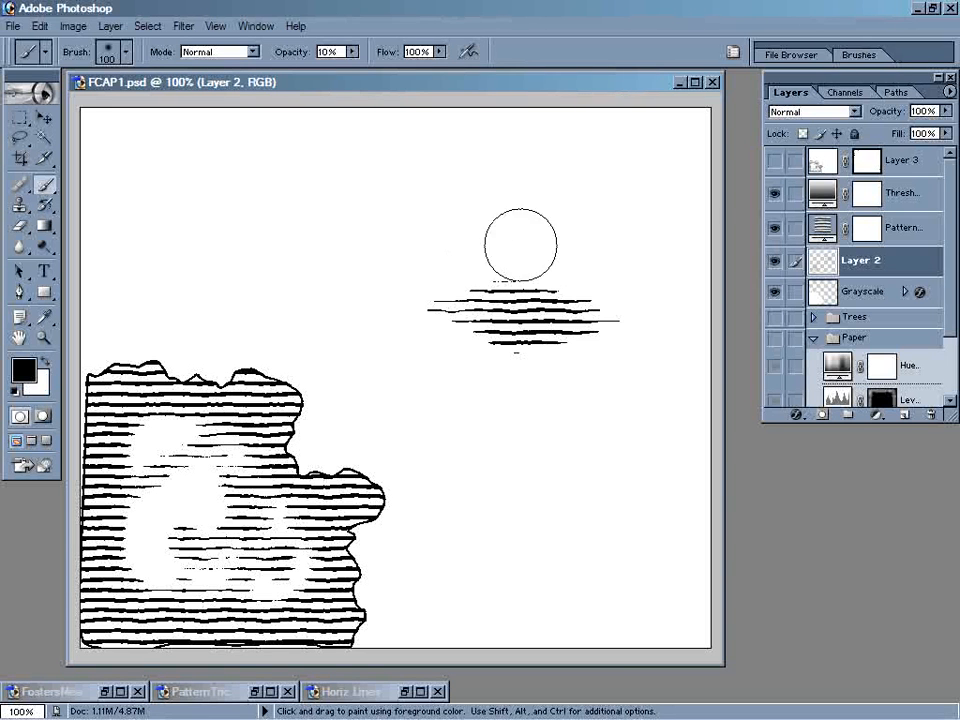
mouse_move(493, 220)
left_mouse_down()
mouse_move(518, 282)
mouse_move(526, 393)
mouse_move(503, 388)
mouse_move(527, 386)
mouse_move(524, 404)
mouse_move(520, 355)
mouse_move(494, 362)
mouse_move(491, 447)
mouse_move(593, 444)
mouse_move(617, 467)
mouse_move(588, 401)
mouse_move(396, 316)
mouse_move(462, 300)
mouse_move(369, 258)
mouse_move(616, 261)
mouse_move(583, 267)
left_mouse_up()
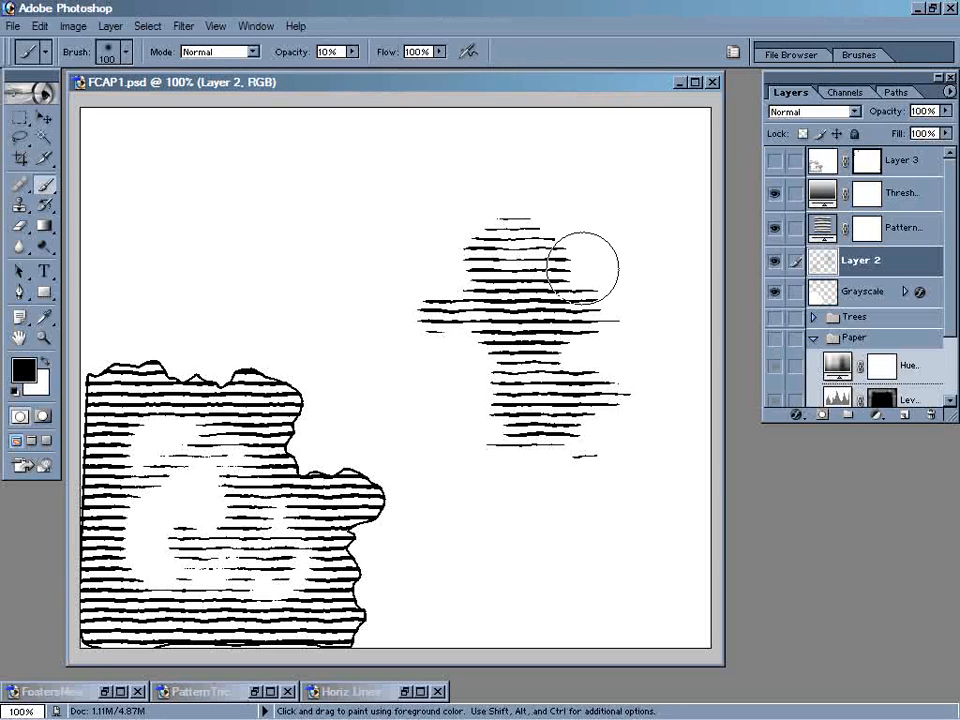